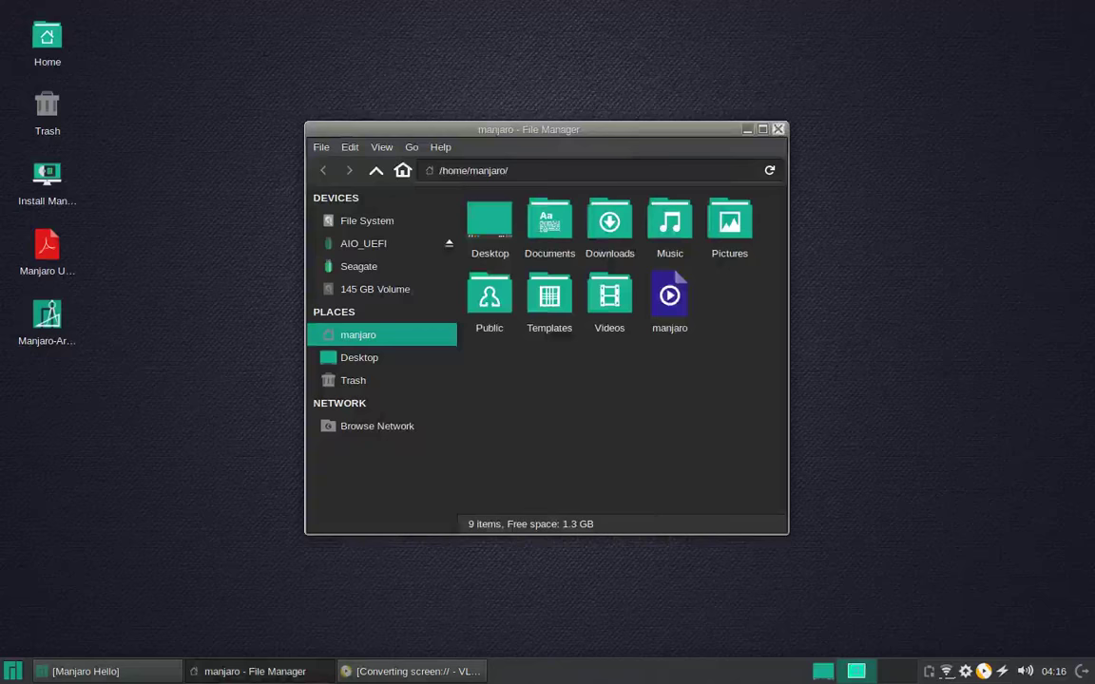
Close the home folder window and open a terminal
{"action": "left_click", "coordinate": [798, 299]}
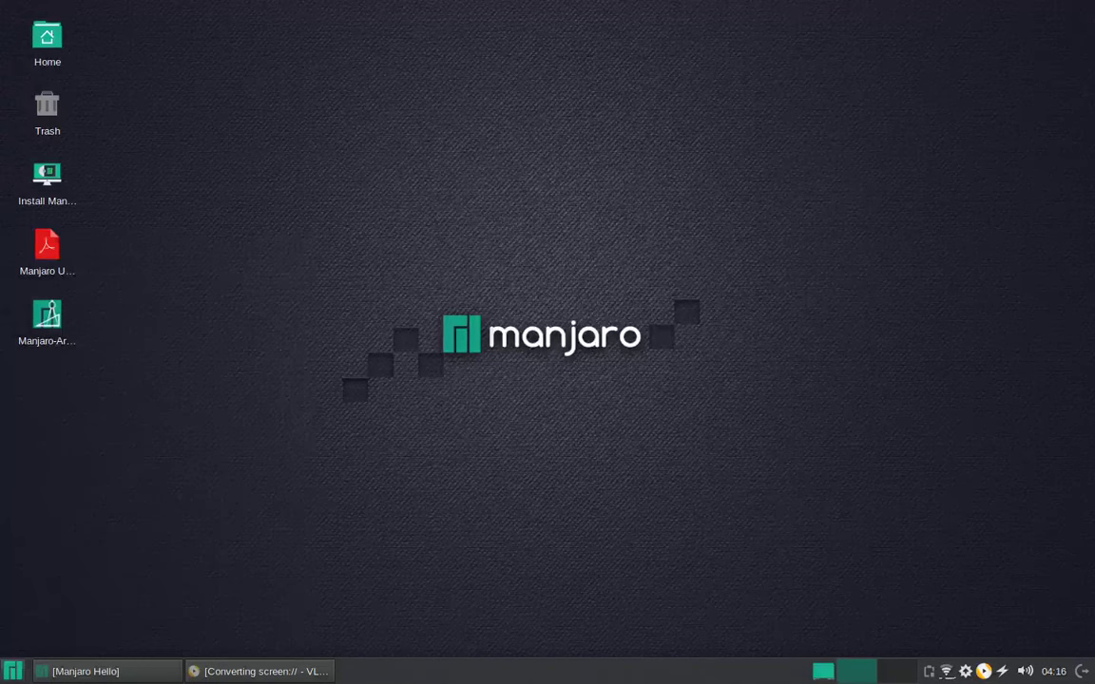
{"action": "key", "text": "super"}
{"action": "key", "text": "Down"}
{"action": "key", "text": "Return"}
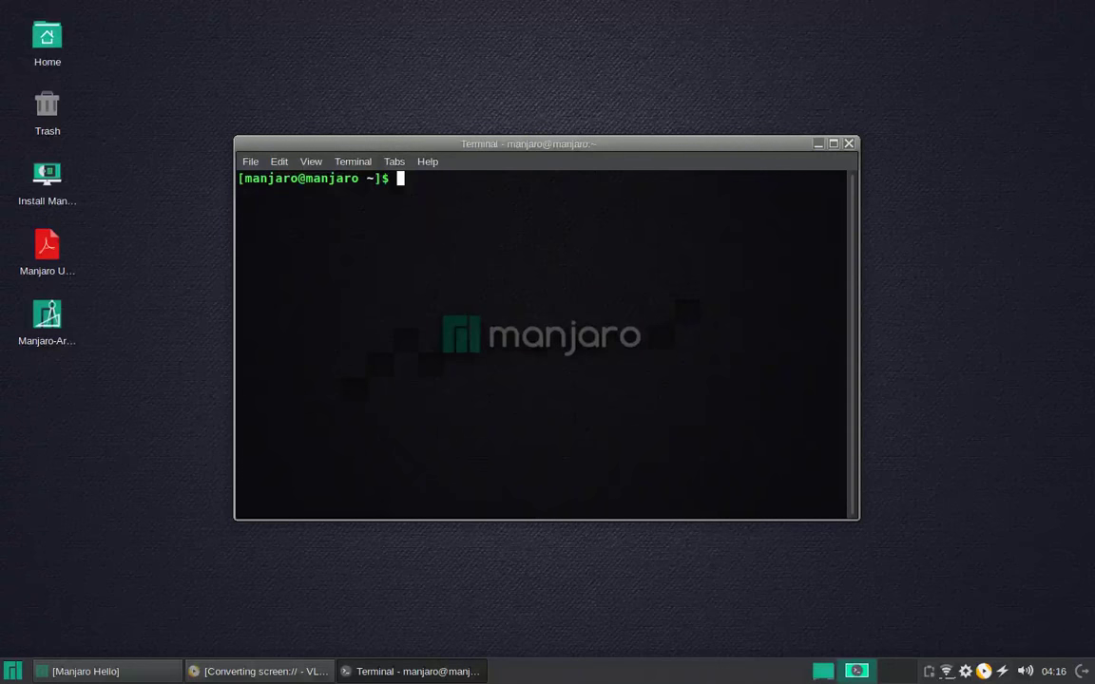
Check the kernel and distribution details with uname -a and lsb_release -a, and close the terminal
{"action": "type", "text": "uname -a"}
{"action": "key", "text": "Return"}
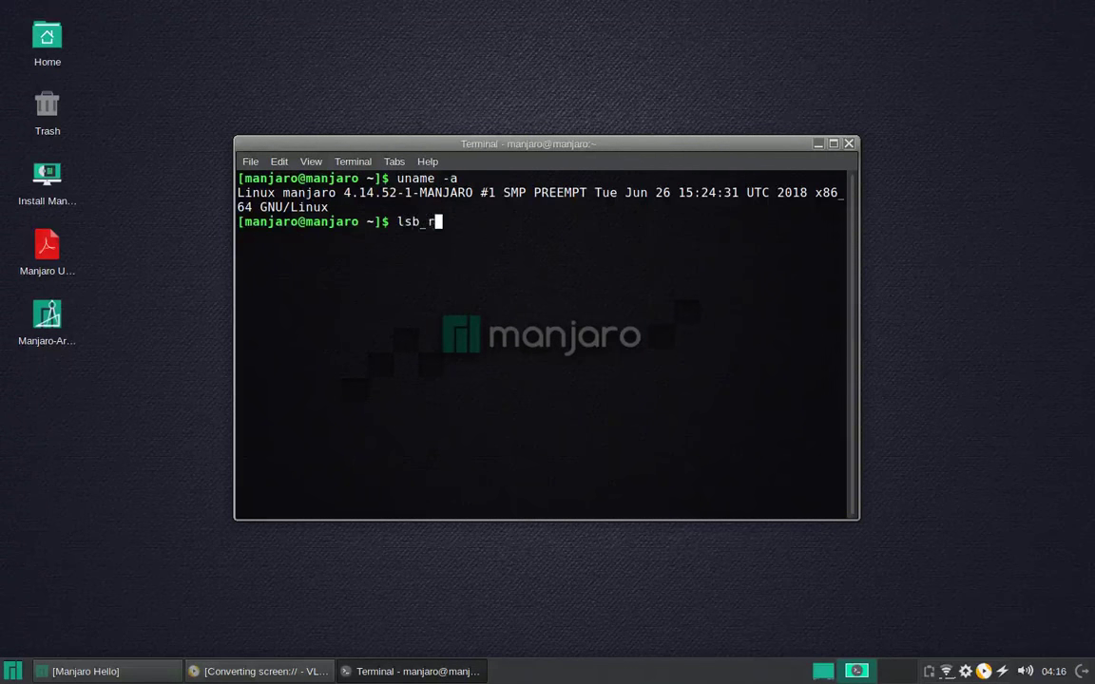
{"action": "type", "text": "lsb_release -a"}
{"action": "key", "text": "Return"}
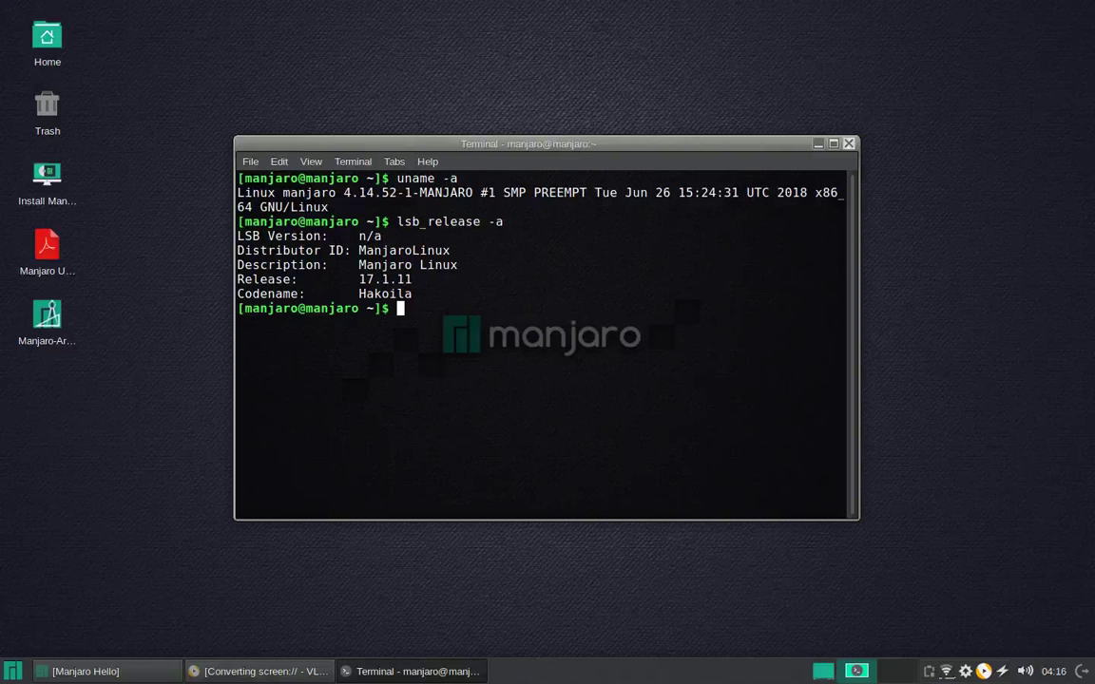
{"action": "key", "text": "ctrl+d"}
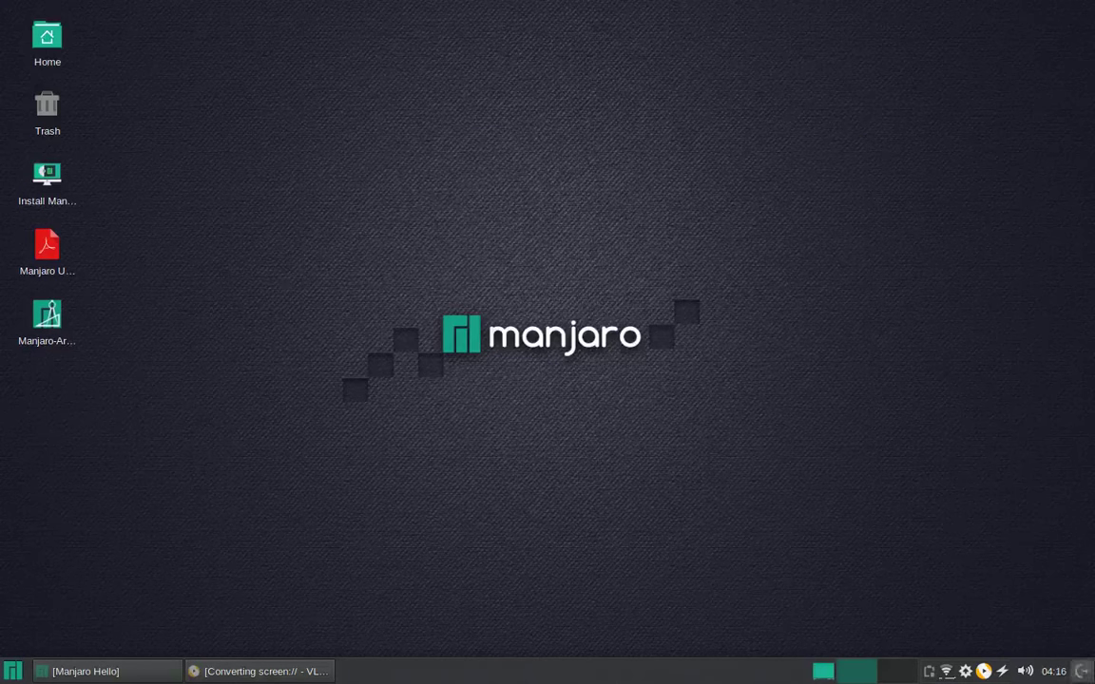
View the session log-out options and the audio volume controls, dismissing both without making changes
{"action": "key", "text": "alt+F4"}
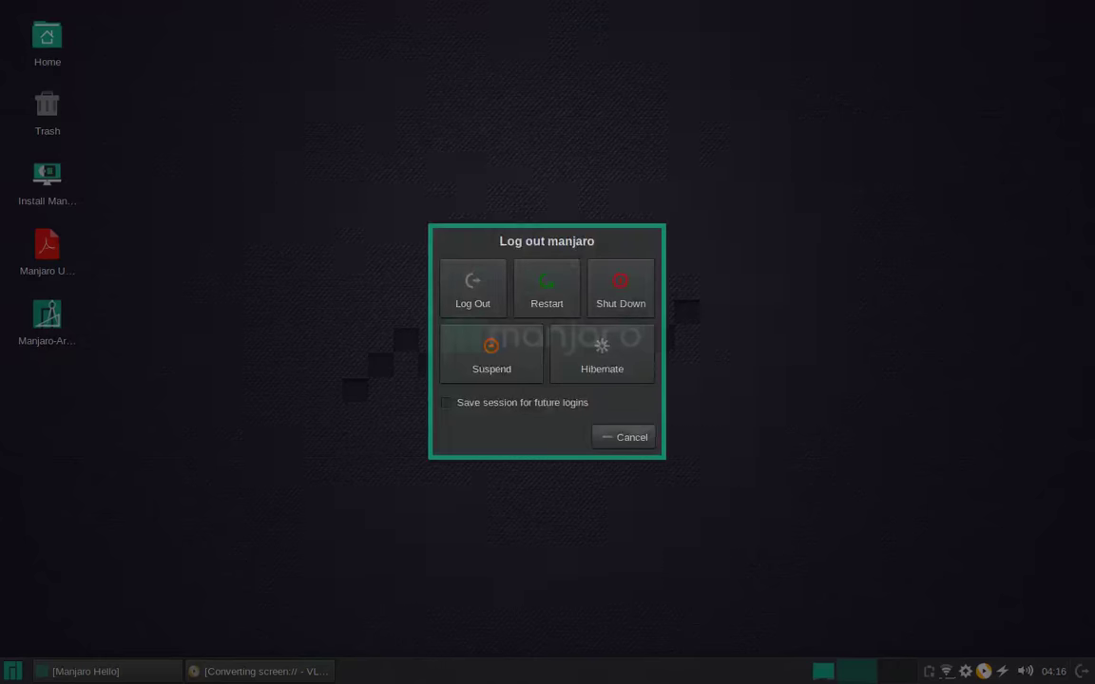
{"action": "key", "text": "Escape"}
{"action": "left_click", "coordinate": [1024, 671]}
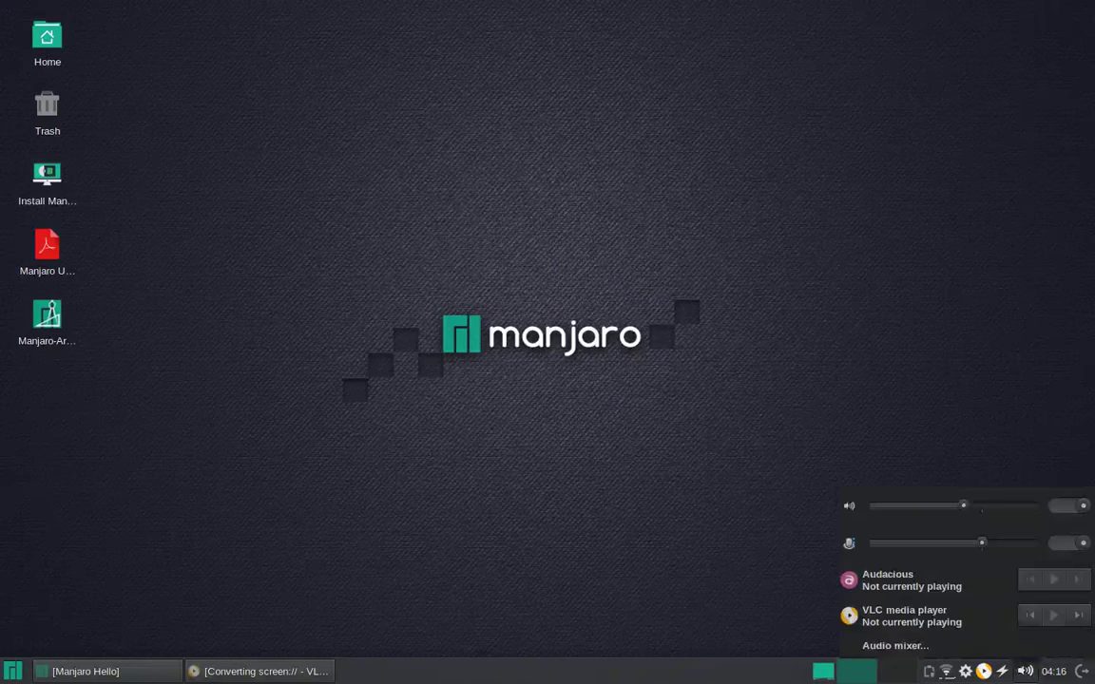
{"action": "left_click", "coordinate": [1053, 671]}
{"action": "left_click", "coordinate": [1053, 671]}
{"action": "left_click", "coordinate": [1053, 671]}
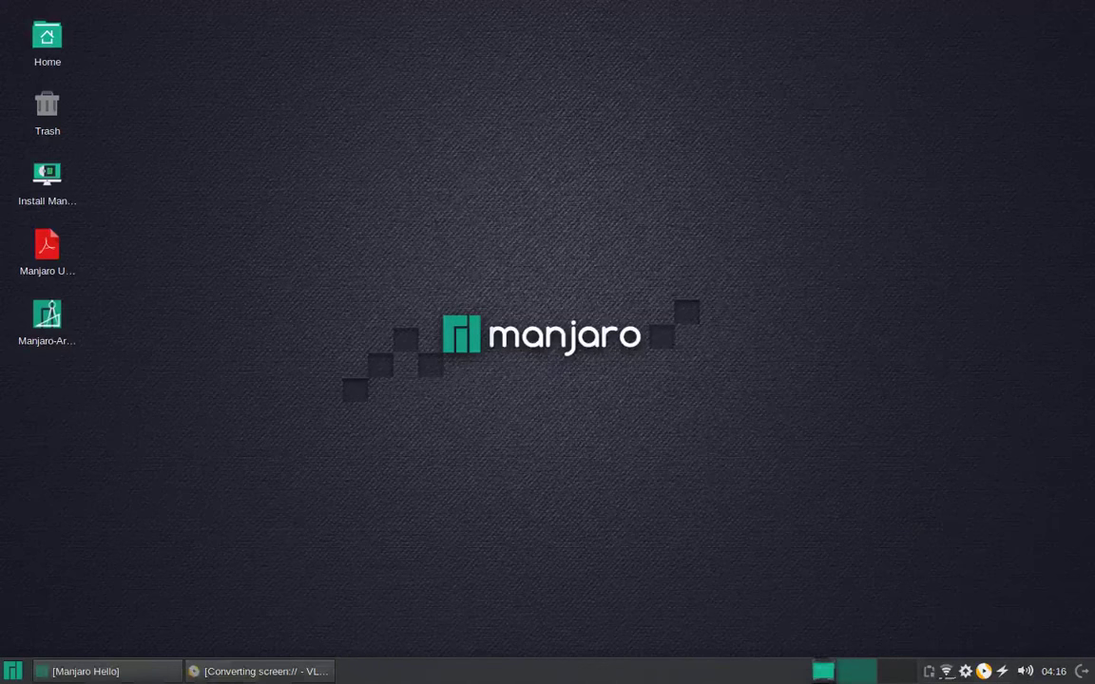
Browse the complete list of installed applications from start to end
{"action": "key", "text": "super"}
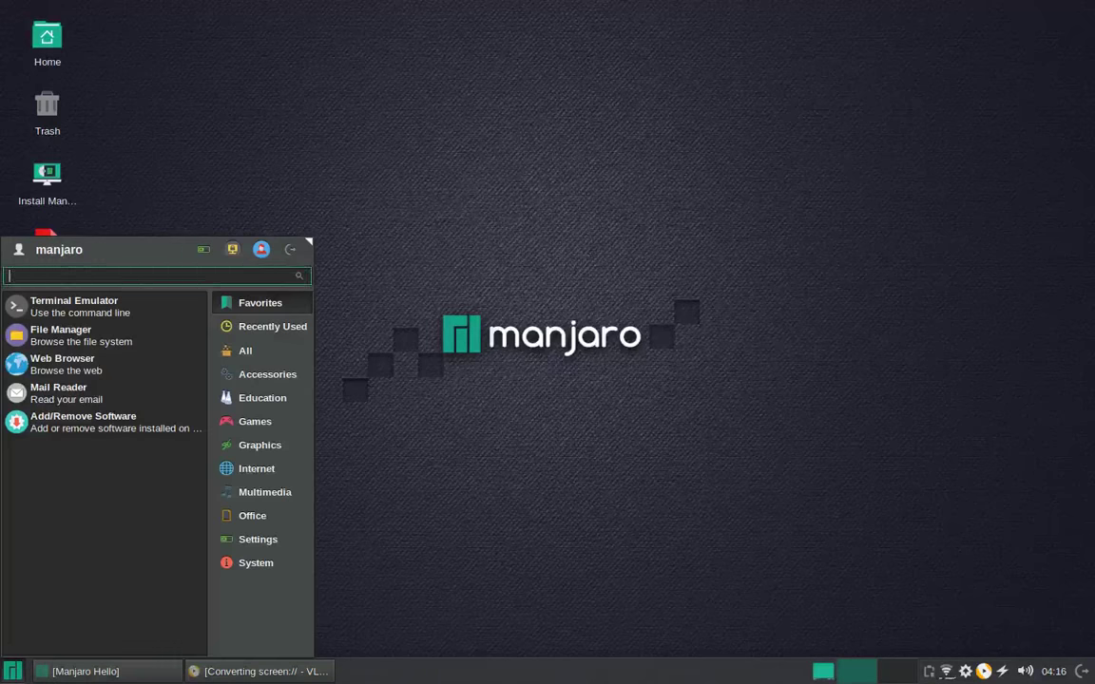
{"action": "left_click", "coordinate": [249, 351]}
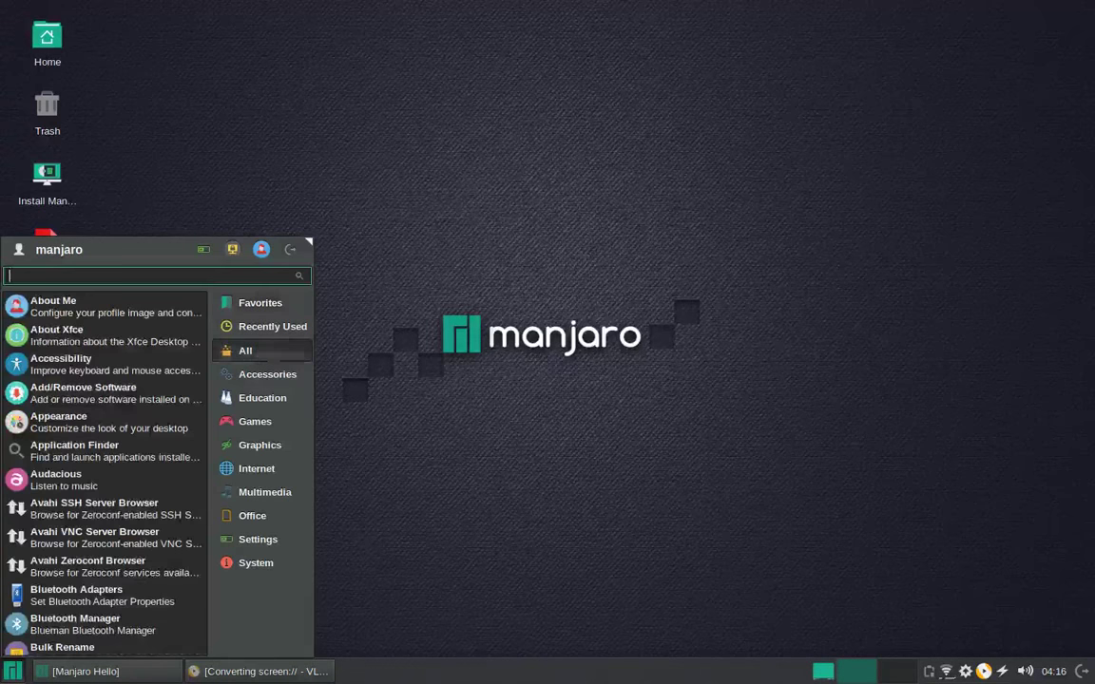
{"action": "scroll", "coordinate": [100, 466], "scroll_direction": "down", "scroll_amount": 5}
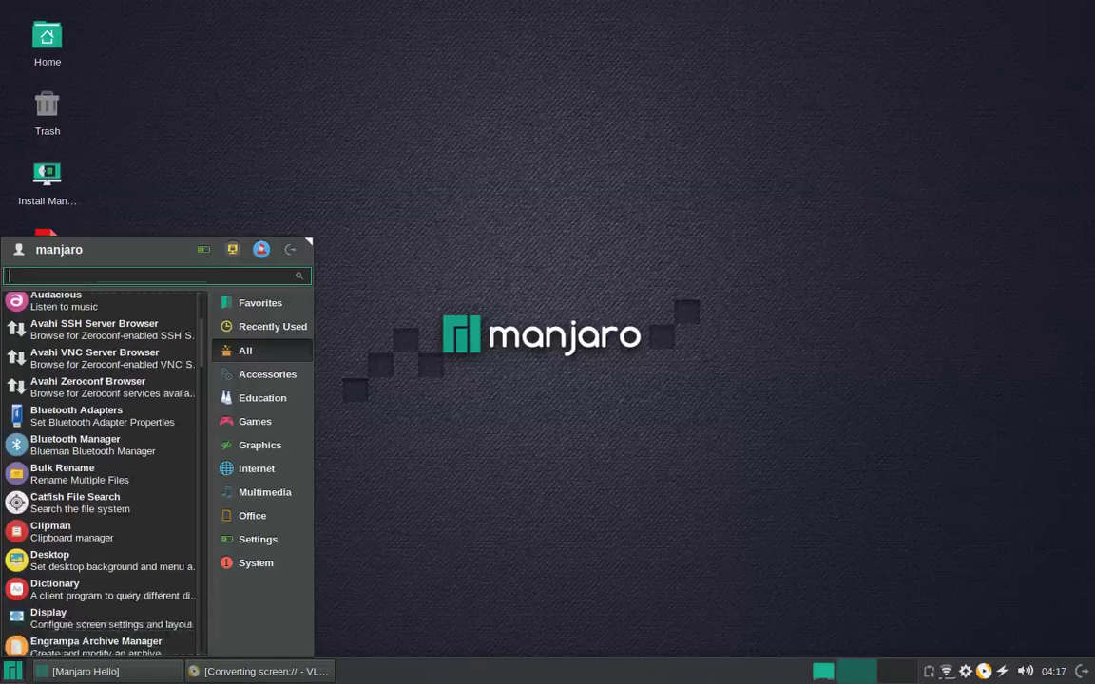
{"action": "scroll", "coordinate": [99, 466], "scroll_direction": "down", "scroll_amount": 4}
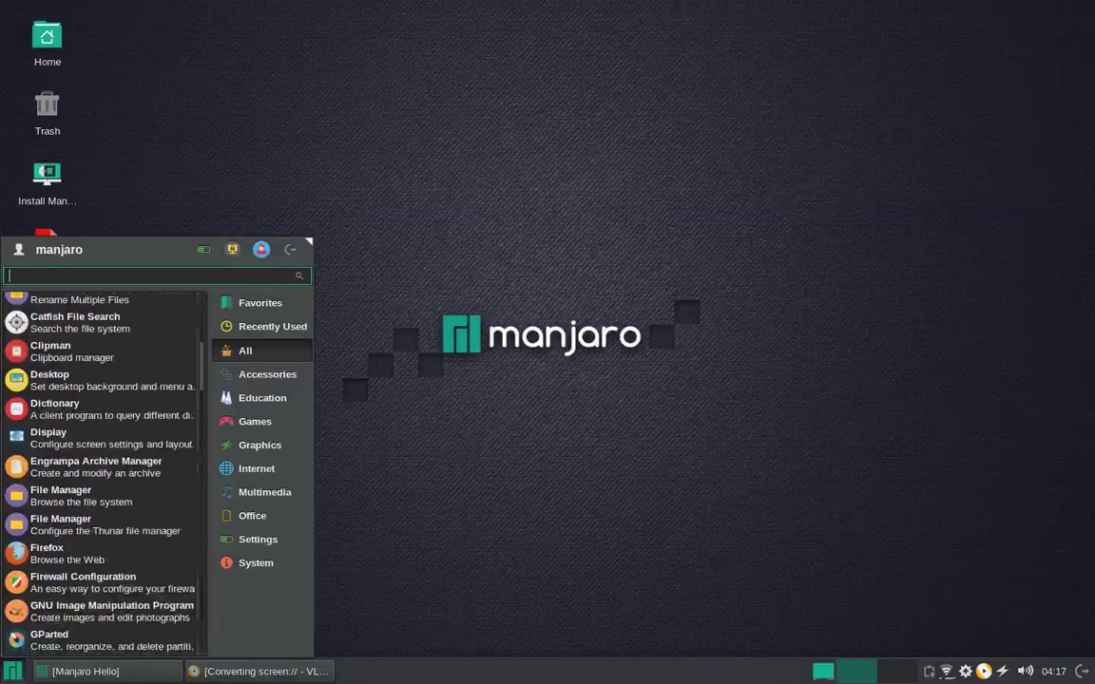
{"action": "scroll", "coordinate": [100, 466], "scroll_direction": "down", "scroll_amount": 8}
{"action": "scroll", "coordinate": [99, 466], "scroll_direction": "down", "scroll_amount": 8}
{"action": "scroll", "coordinate": [100, 466], "scroll_direction": "down", "scroll_amount": 2}
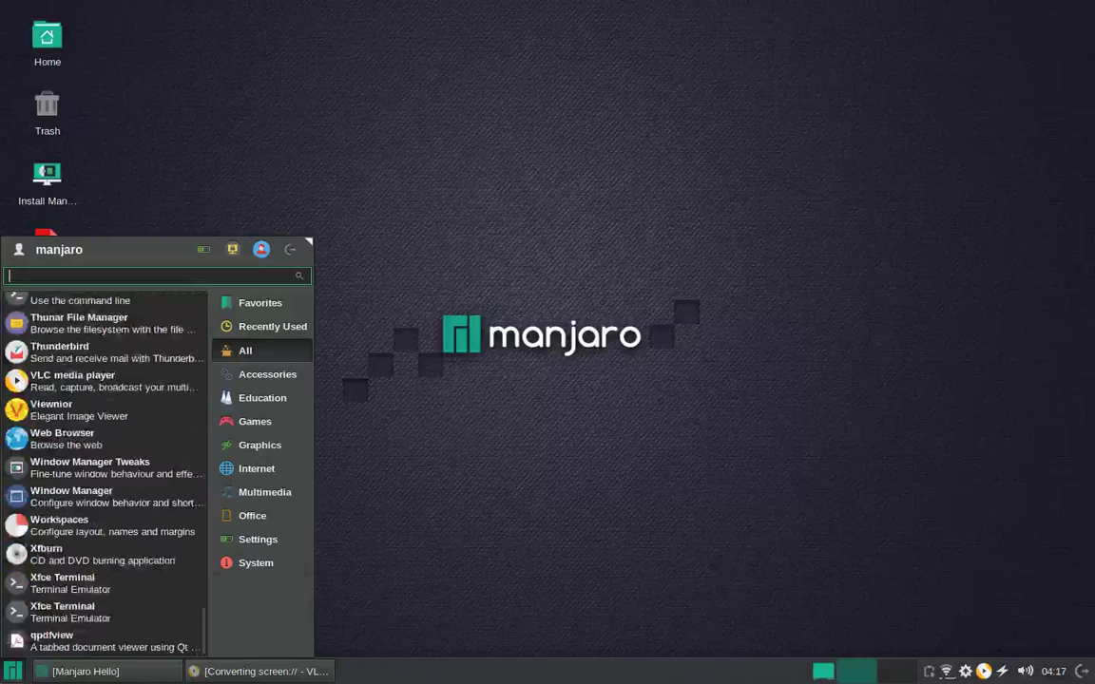
Examine the applications in the System, Settings and Office categories
{"action": "left_click", "coordinate": [256, 563]}
{"action": "scroll", "coordinate": [104, 475], "scroll_direction": "down", "scroll_amount": 2}
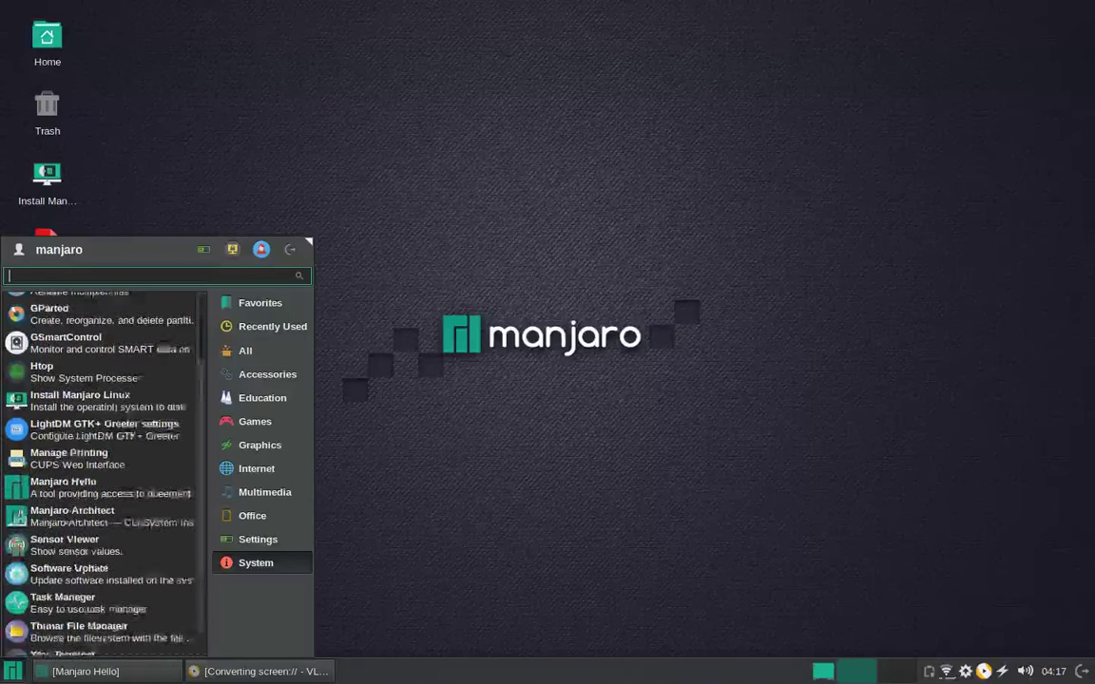
{"action": "left_click", "coordinate": [258, 539]}
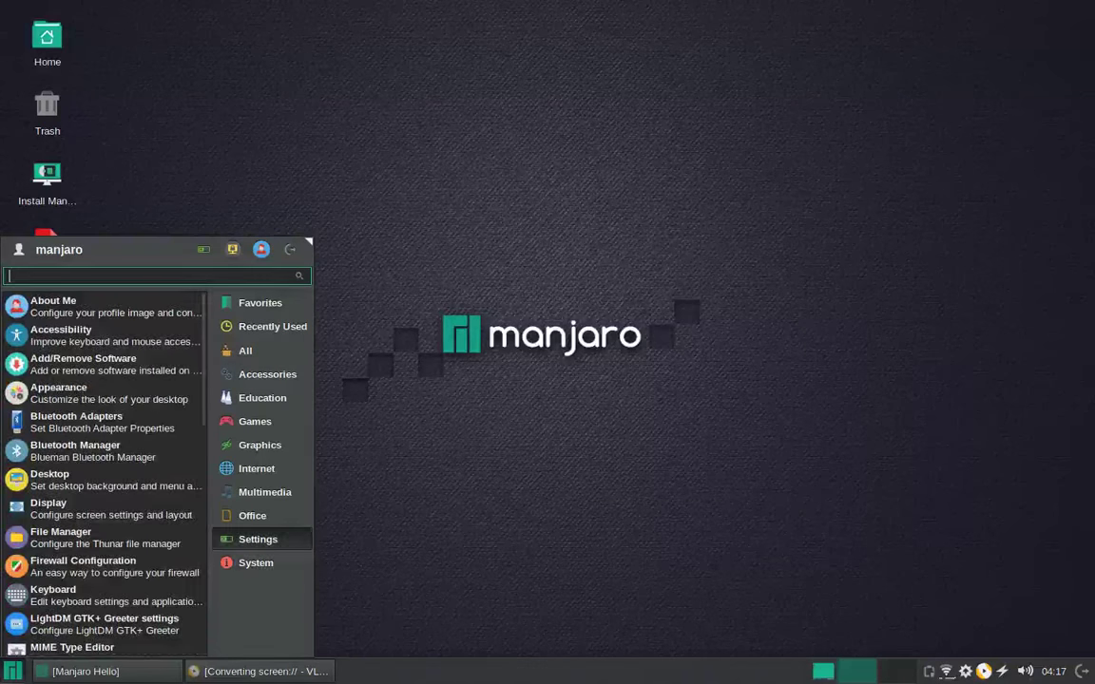
{"action": "scroll", "coordinate": [99, 476], "scroll_direction": "down", "scroll_amount": 6}
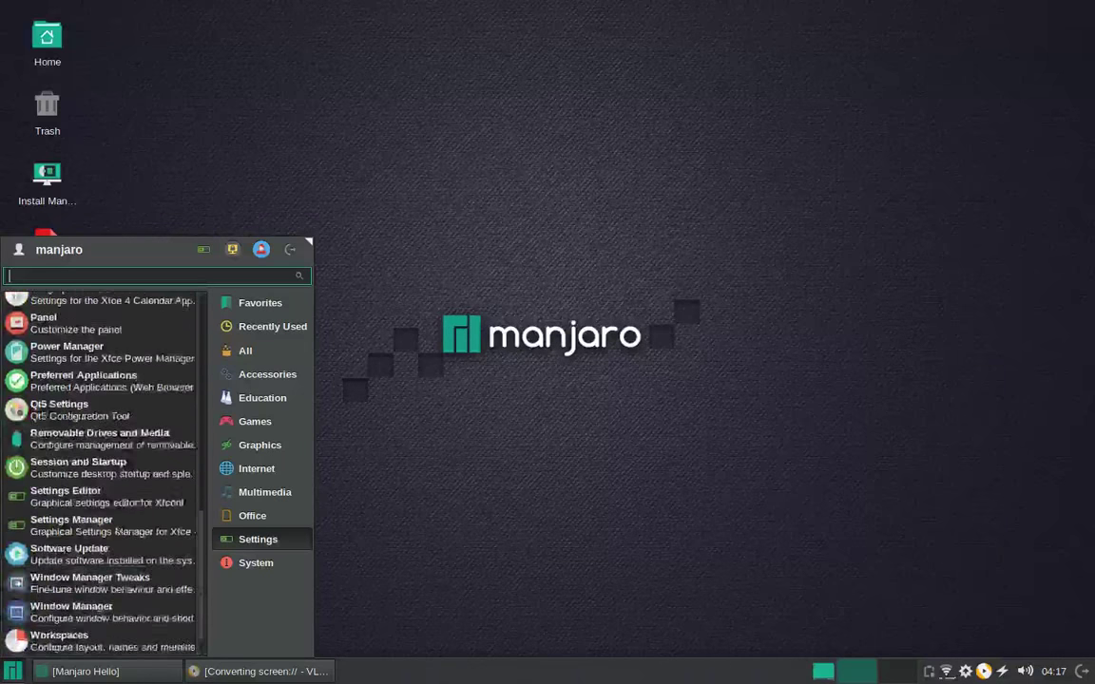
{"action": "left_click", "coordinate": [252, 515]}
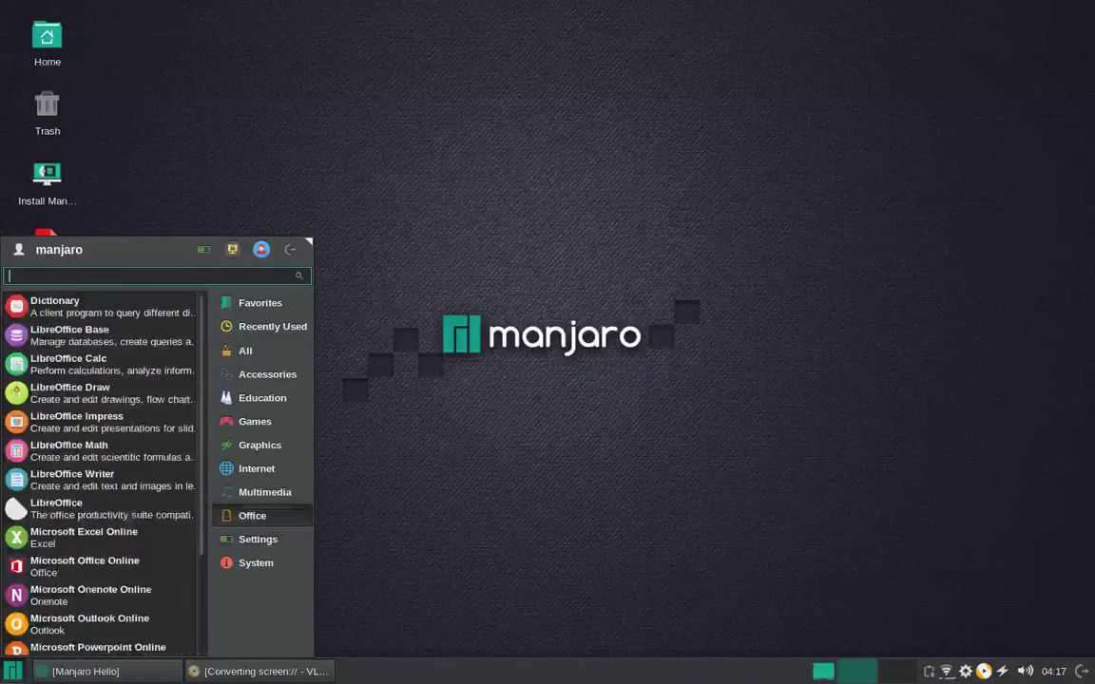
{"action": "scroll", "coordinate": [99, 475], "scroll_direction": "down", "scroll_amount": 5}
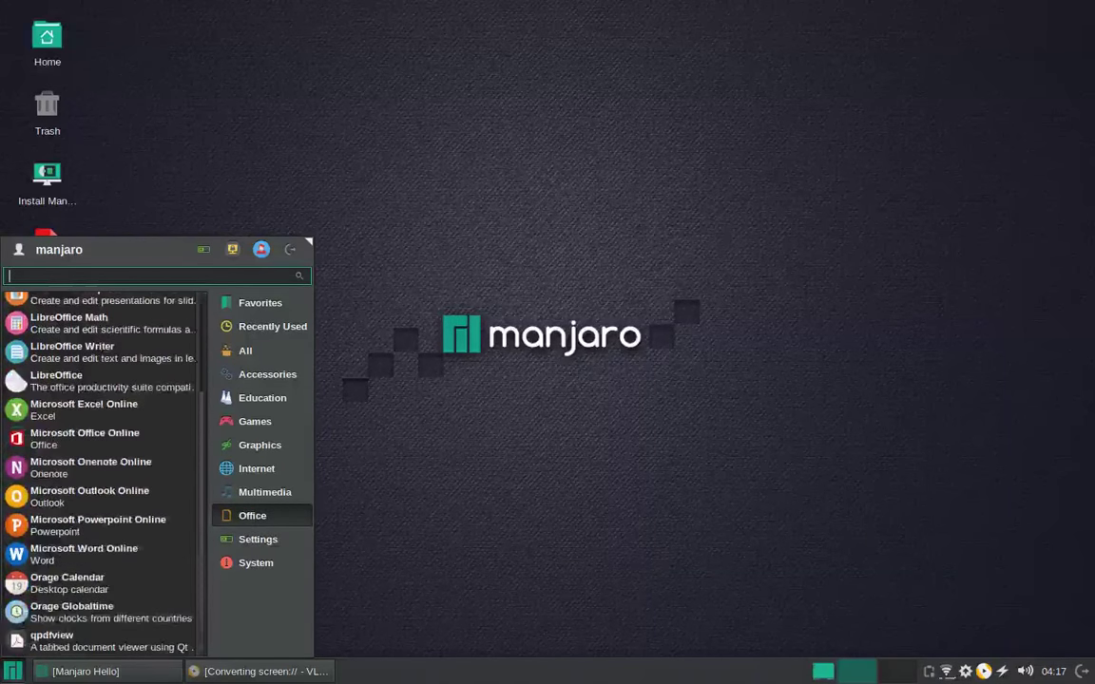
Examine the applications in the Multimedia, Internet, Graphics, Games and Education categories
{"action": "left_click", "coordinate": [264, 491]}
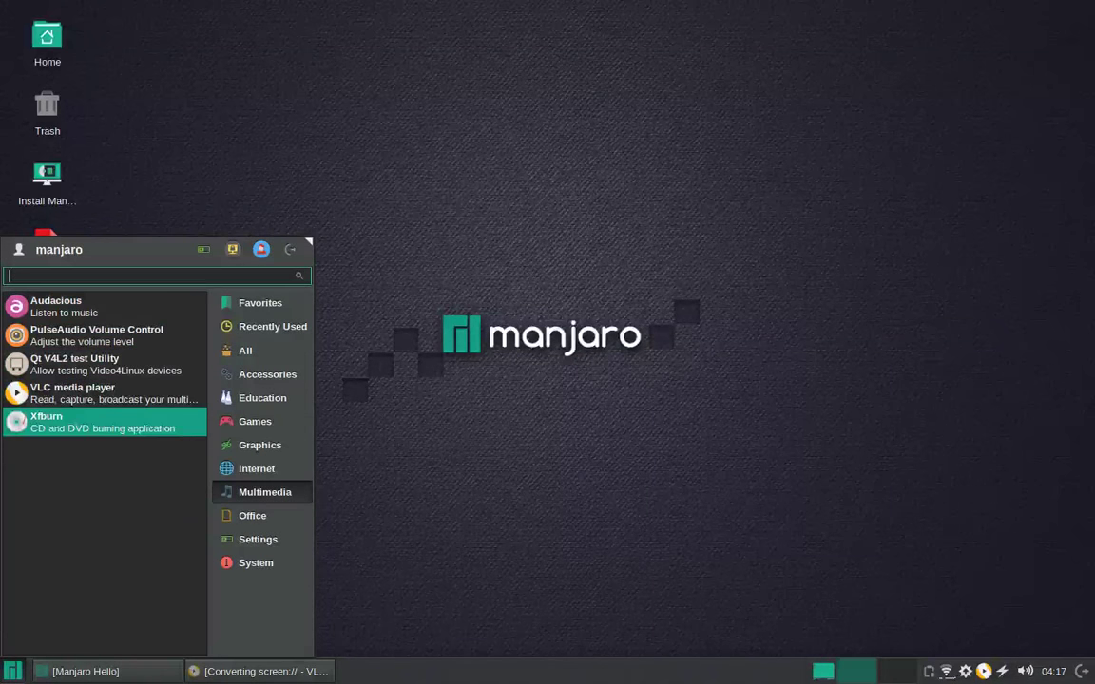
{"action": "left_click", "coordinate": [257, 468]}
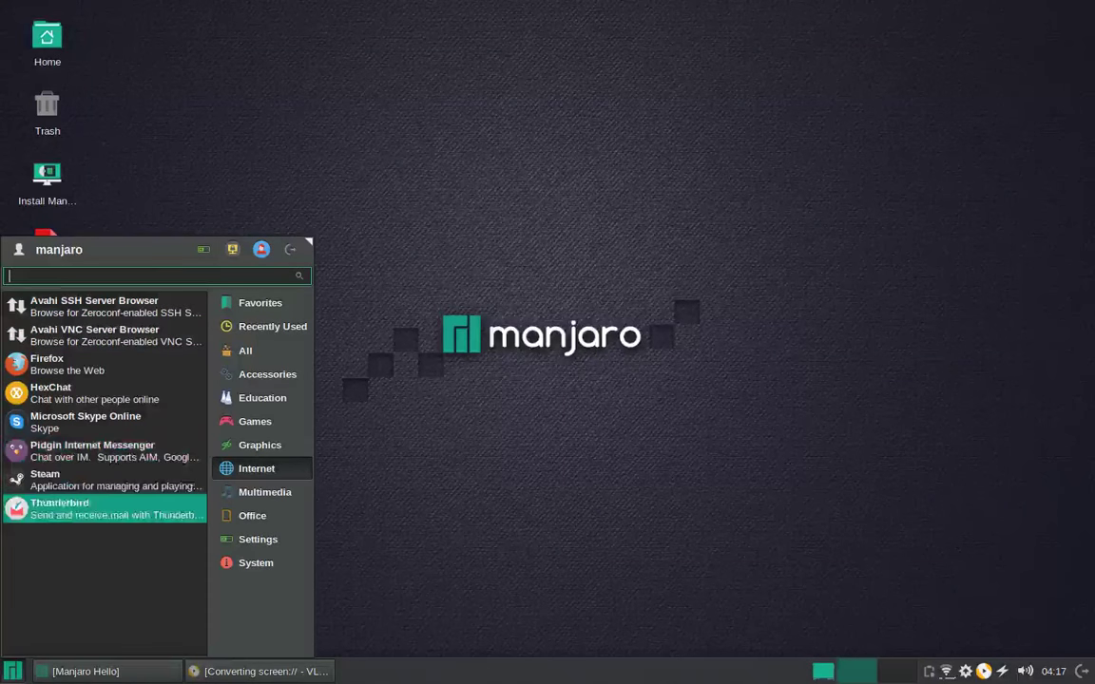
{"action": "left_click", "coordinate": [259, 445]}
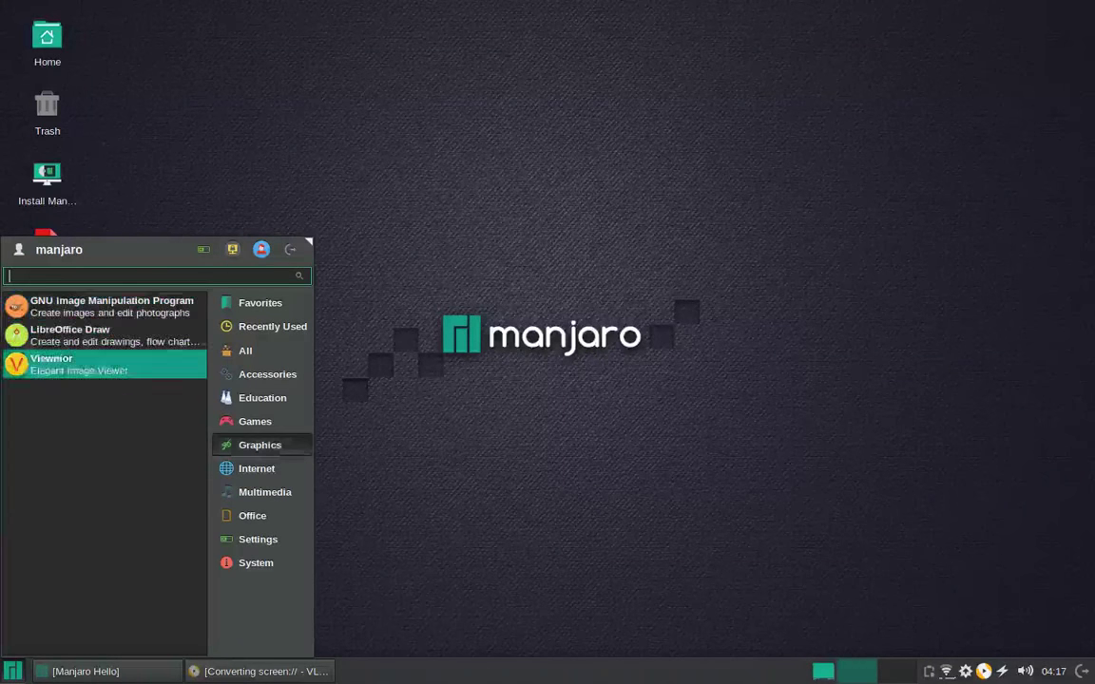
{"action": "left_click", "coordinate": [255, 421]}
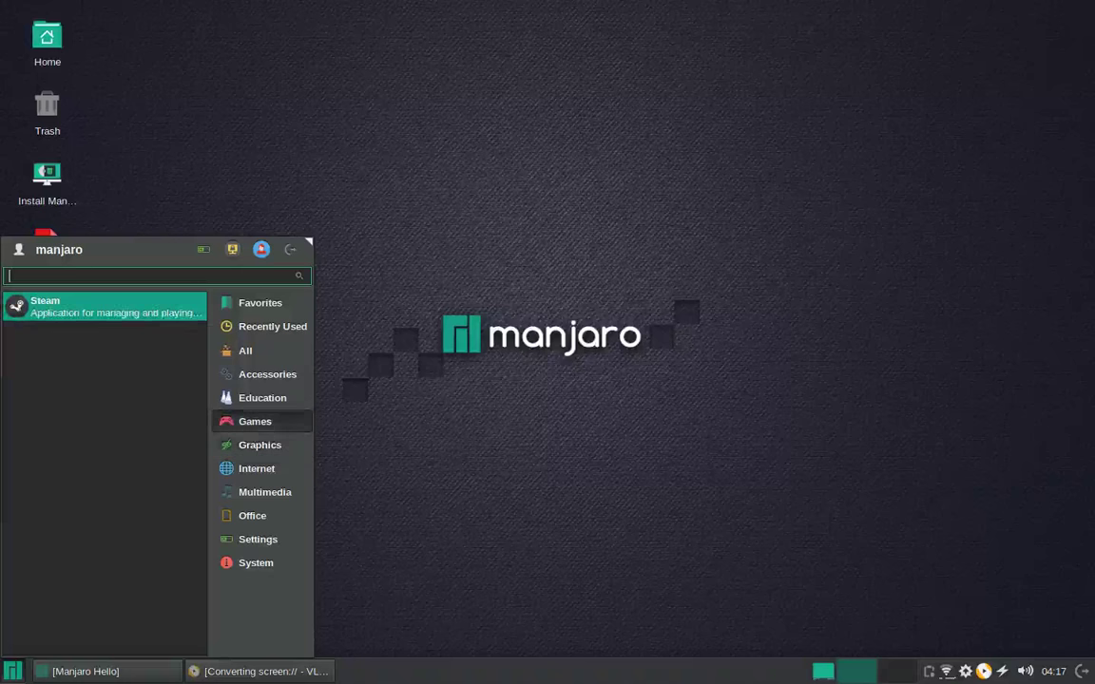
{"action": "left_click", "coordinate": [262, 397]}
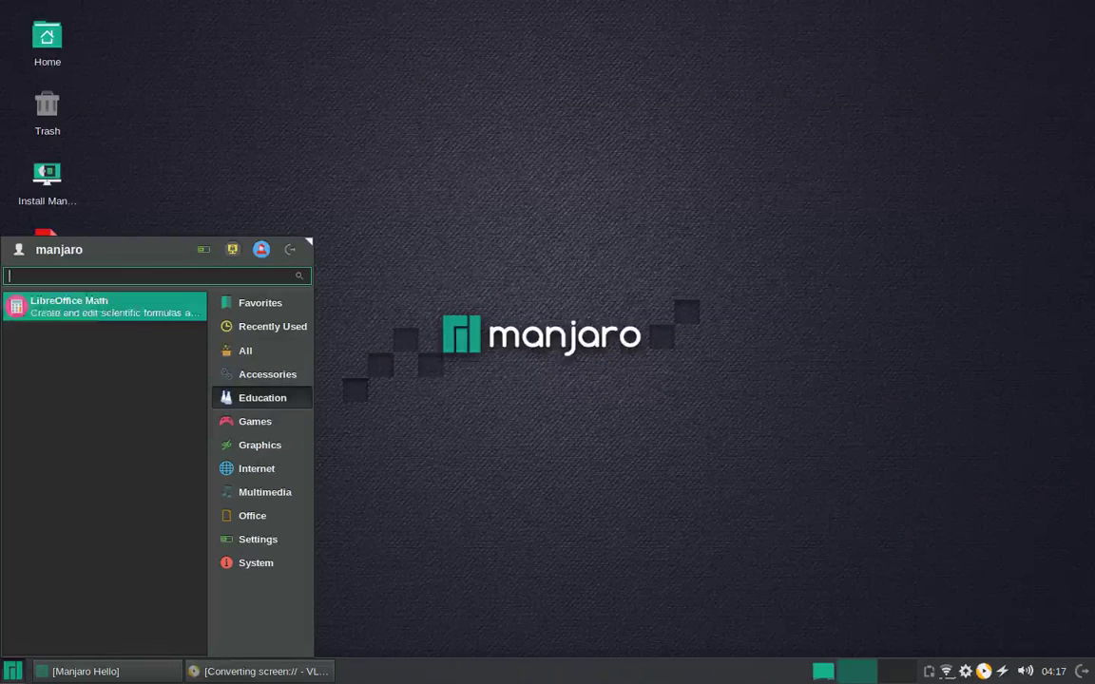
Browse the Accessories applications, open Task Manager to view the running processes, and close it
{"action": "left_click", "coordinate": [267, 374]}
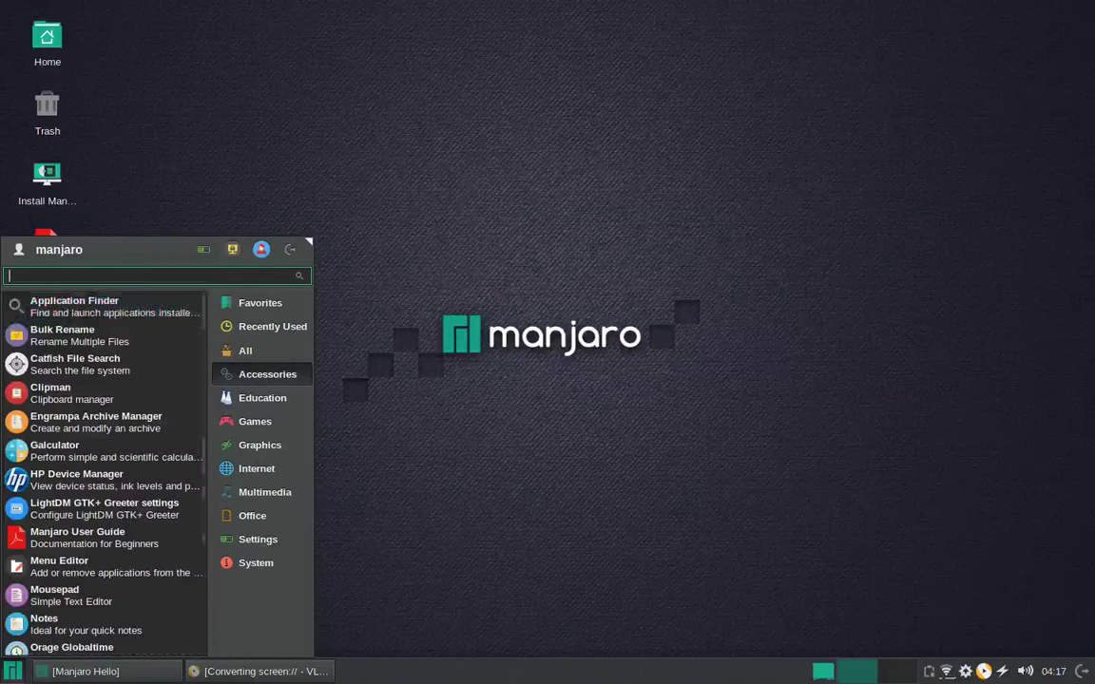
{"action": "scroll", "coordinate": [95, 456], "scroll_direction": "down", "scroll_amount": 2}
{"action": "scroll", "coordinate": [95, 456], "scroll_direction": "down", "scroll_amount": 2}
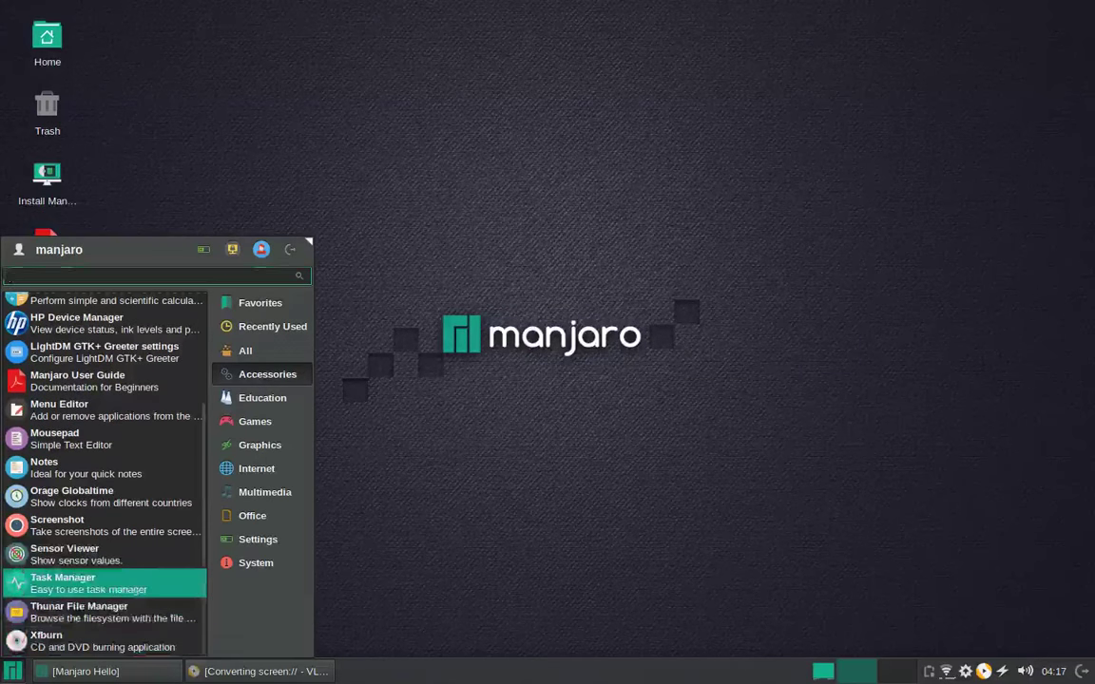
{"action": "key", "text": "Escape"}
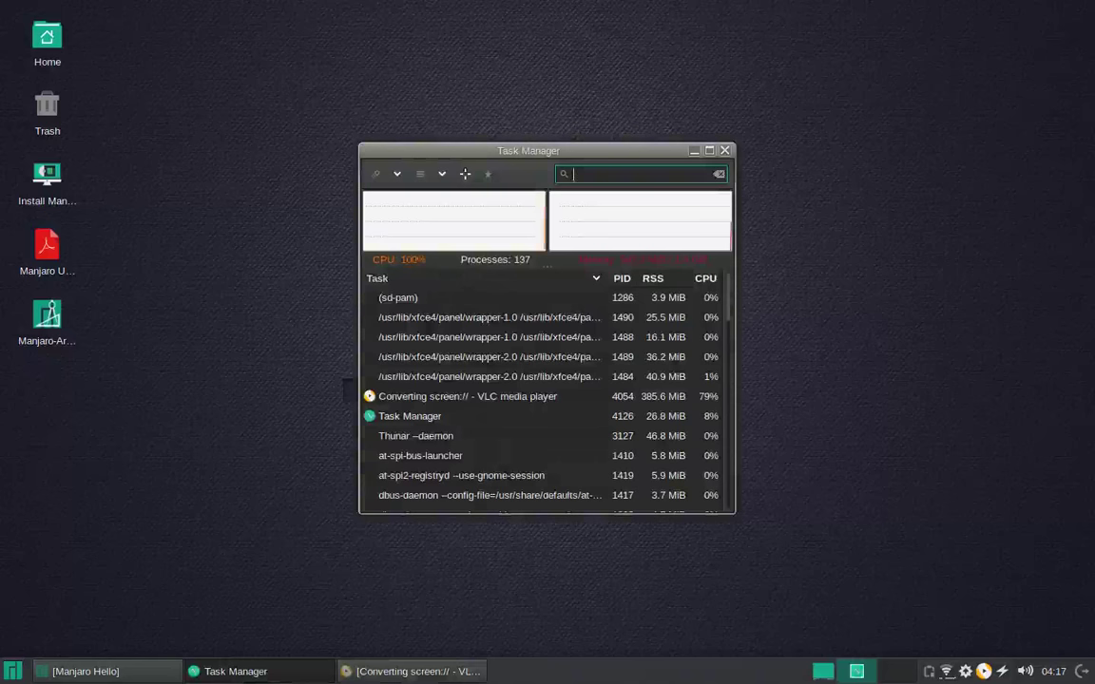
{"action": "key", "text": "ctrl+q"}
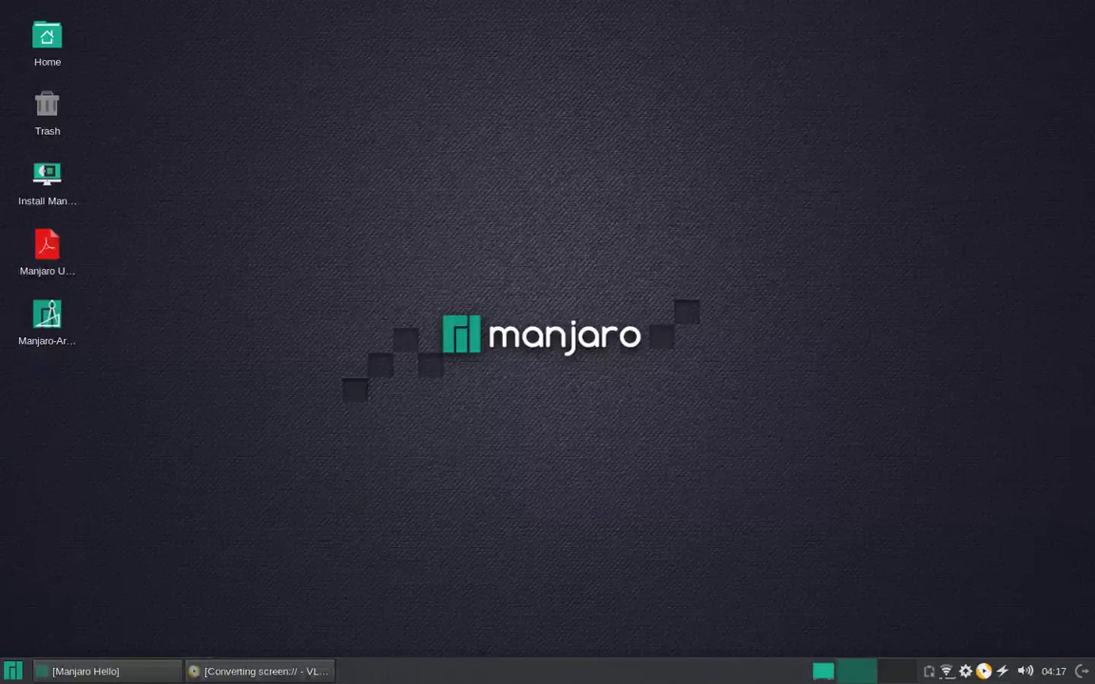
Launch the Web Browser from the favourite applications
{"action": "key", "text": "super"}
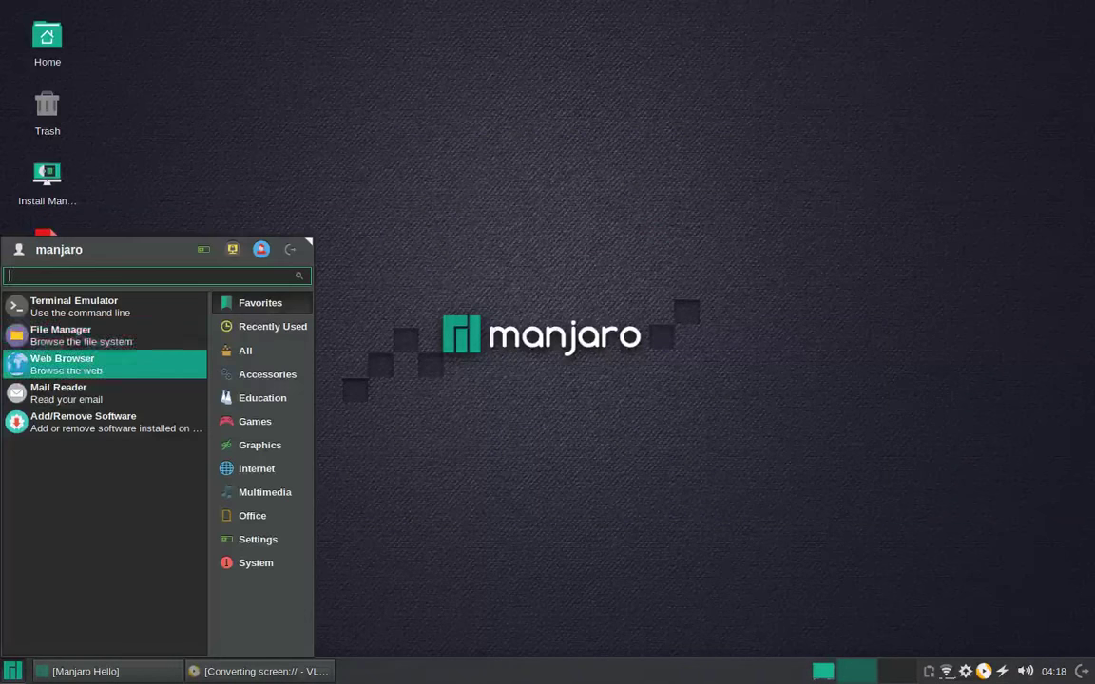
{"action": "key", "text": "Return"}
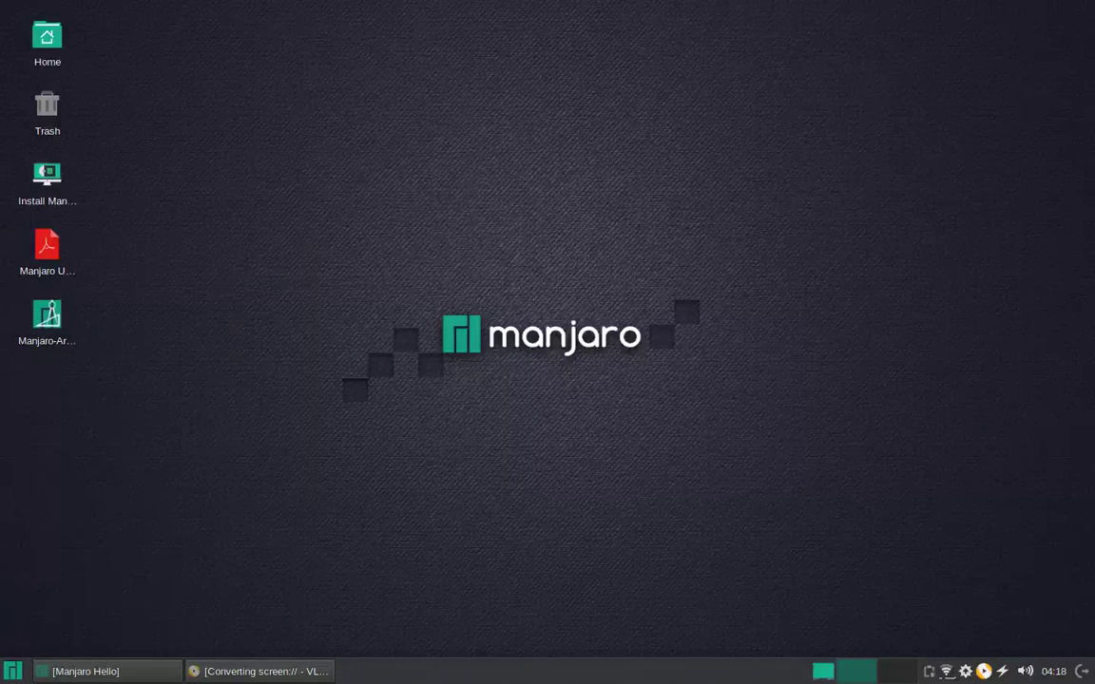
Search the installed applications for "xf" and open the information window about the Xfce desktop environment
{"action": "key", "text": "super"}
{"action": "type", "text": "xf"}
{"action": "key", "text": "Down"}
{"action": "key", "text": "Down"}
{"action": "key", "text": "Down"}
{"action": "key", "text": "Up"}
{"action": "key", "text": "Down"}
{"action": "key", "text": "Return"}
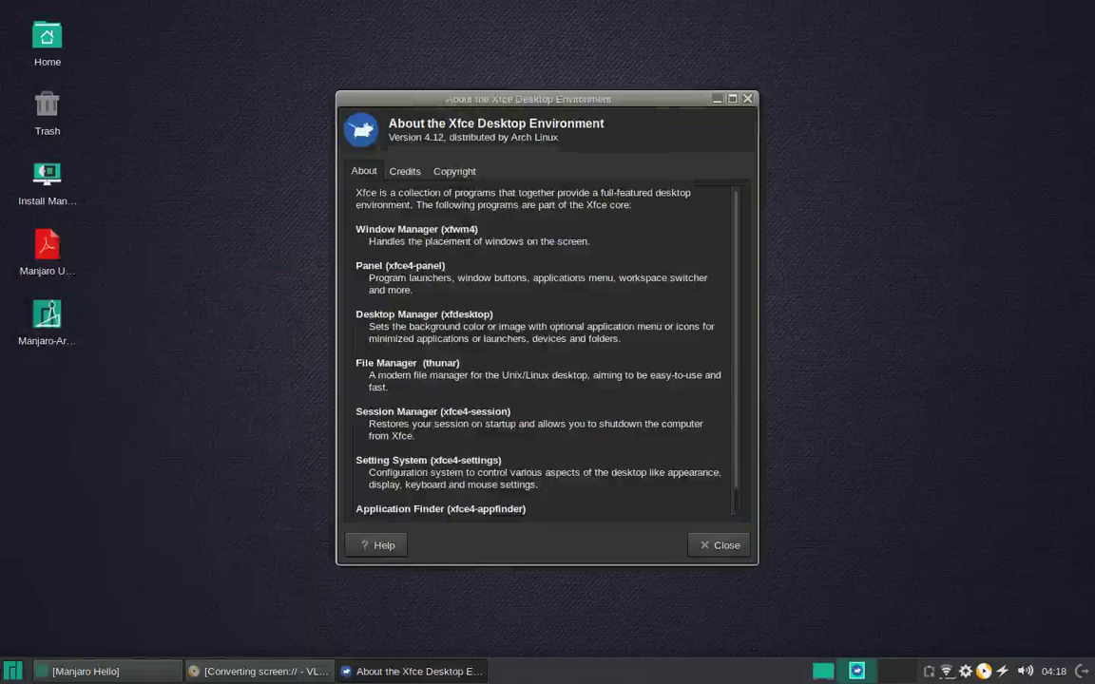
Move the About the Xfce Desktop Environment window aside and look through its list of core programs
{"action": "left_click_drag", "start_coordinate": [527, 99], "coordinate": [863, 189]}
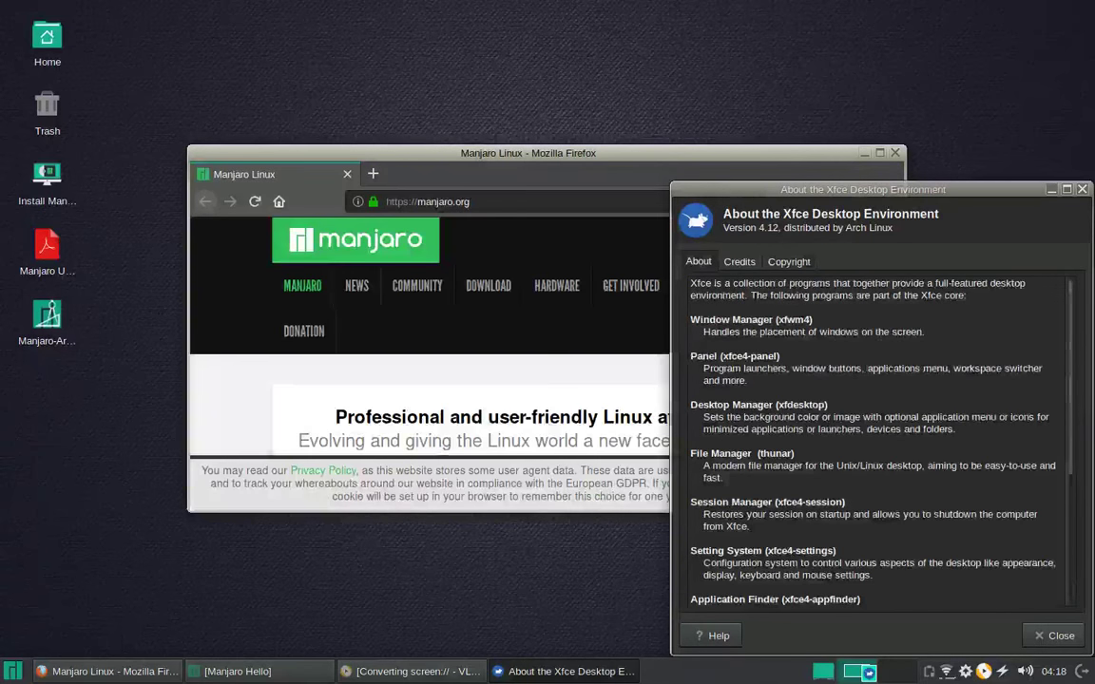
{"action": "scroll", "coordinate": [874, 437], "scroll_direction": "down", "scroll_amount": 5}
{"action": "scroll", "coordinate": [874, 438], "scroll_direction": "up", "scroll_amount": 5}
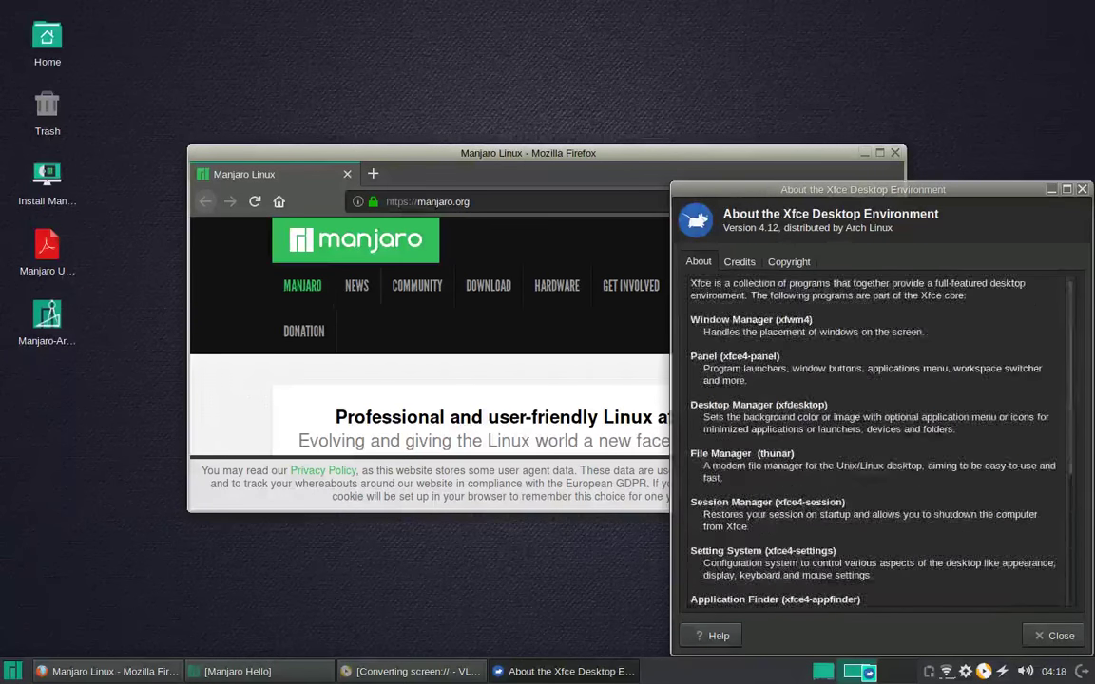
Switch to Firefox, maximize its window, and look through the manjaro.org home page
{"action": "key", "text": "alt+Tab"}
{"action": "key", "text": "alt+F10"}
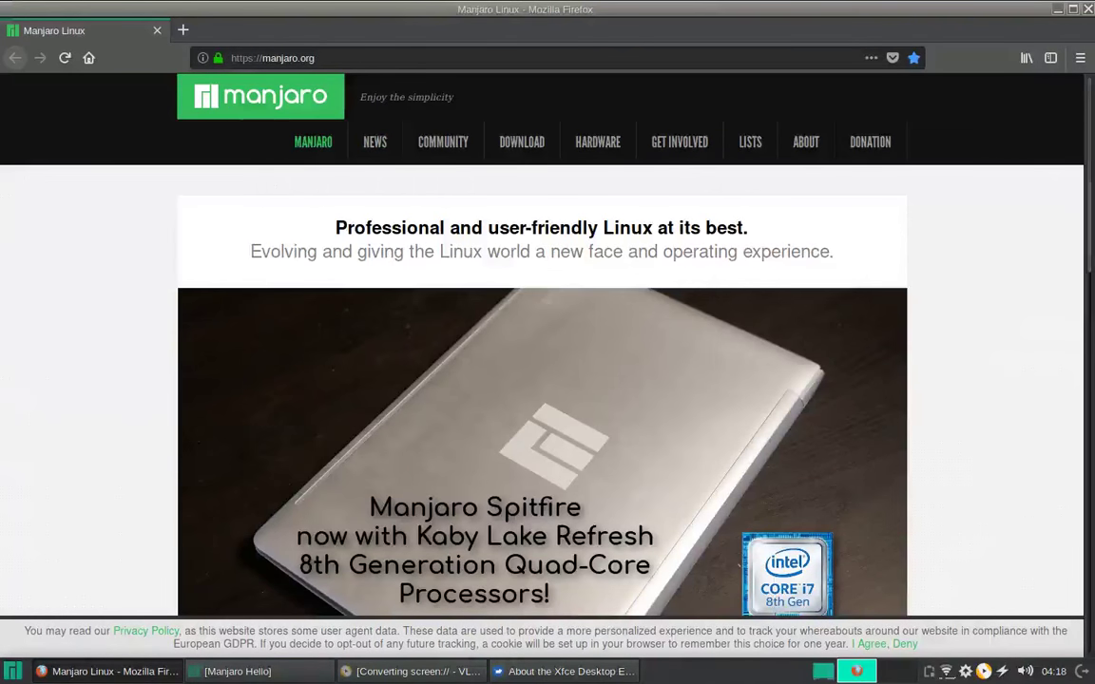
{"action": "scroll", "coordinate": [542, 342], "scroll_direction": "down", "scroll_amount": 10}
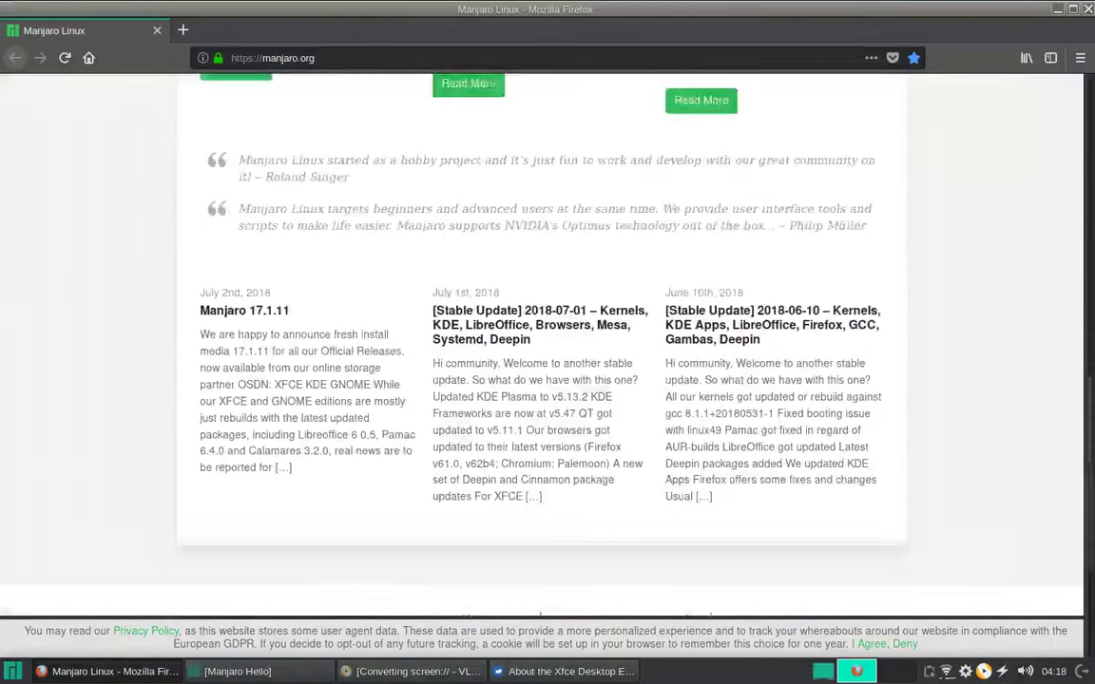
{"action": "scroll", "coordinate": [542, 343], "scroll_direction": "down", "scroll_amount": 3}
{"action": "scroll", "coordinate": [542, 342], "scroll_direction": "up", "scroll_amount": 12}
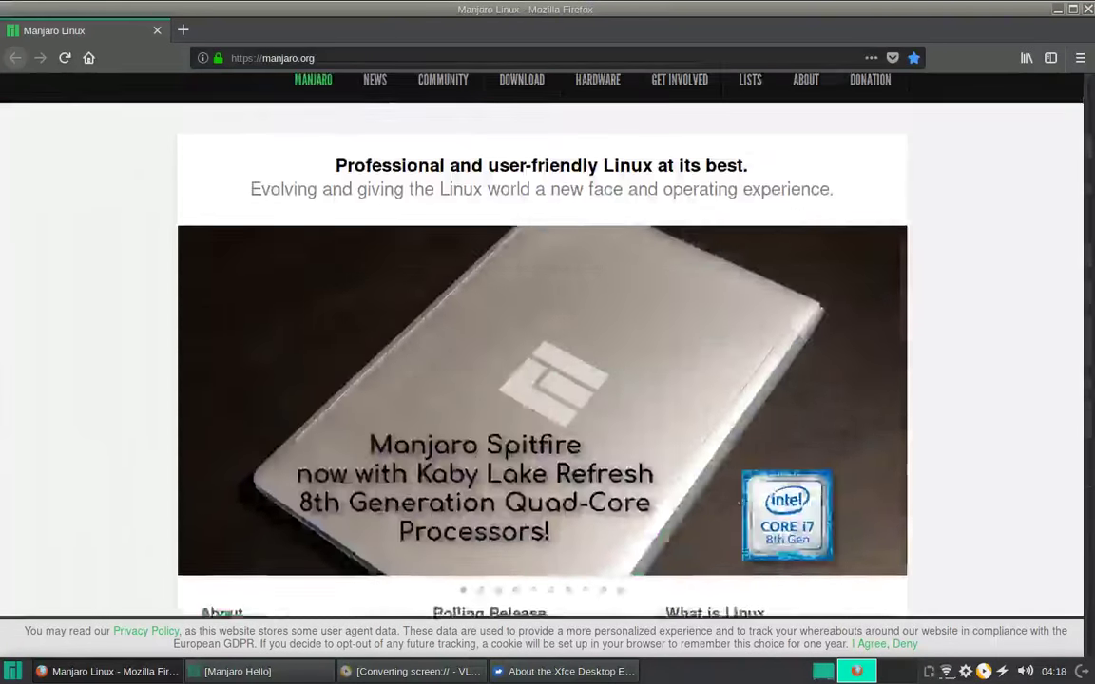
Open the manjaro.org Download page and look through the available editions, from XFCE to Architect
{"action": "scroll", "coordinate": [522, 141], "scroll_direction": "up", "scroll_amount": 1}
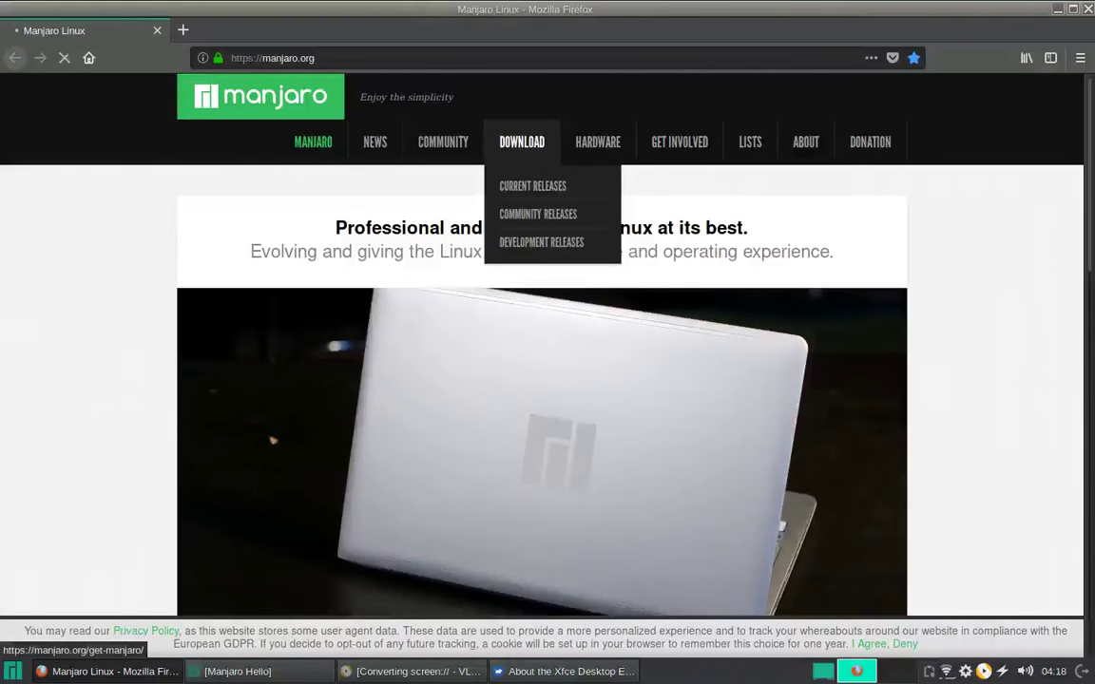
{"action": "left_click", "coordinate": [522, 141]}
{"action": "left_click", "coordinate": [301, 58]}
{"action": "left_click_drag", "start_coordinate": [295, 431], "coordinate": [521, 431]}
{"action": "left_click", "coordinate": [521, 430]}
{"action": "scroll", "coordinate": [541, 380], "scroll_direction": "down", "scroll_amount": 10}
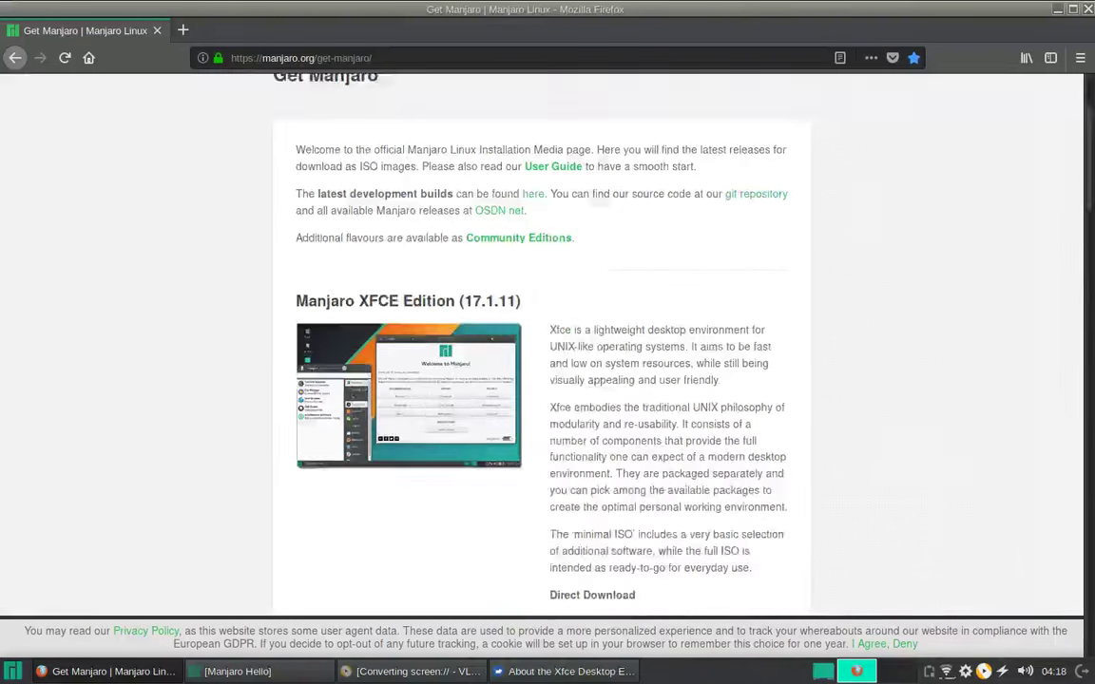
{"action": "scroll", "coordinate": [541, 342], "scroll_direction": "down", "scroll_amount": 10}
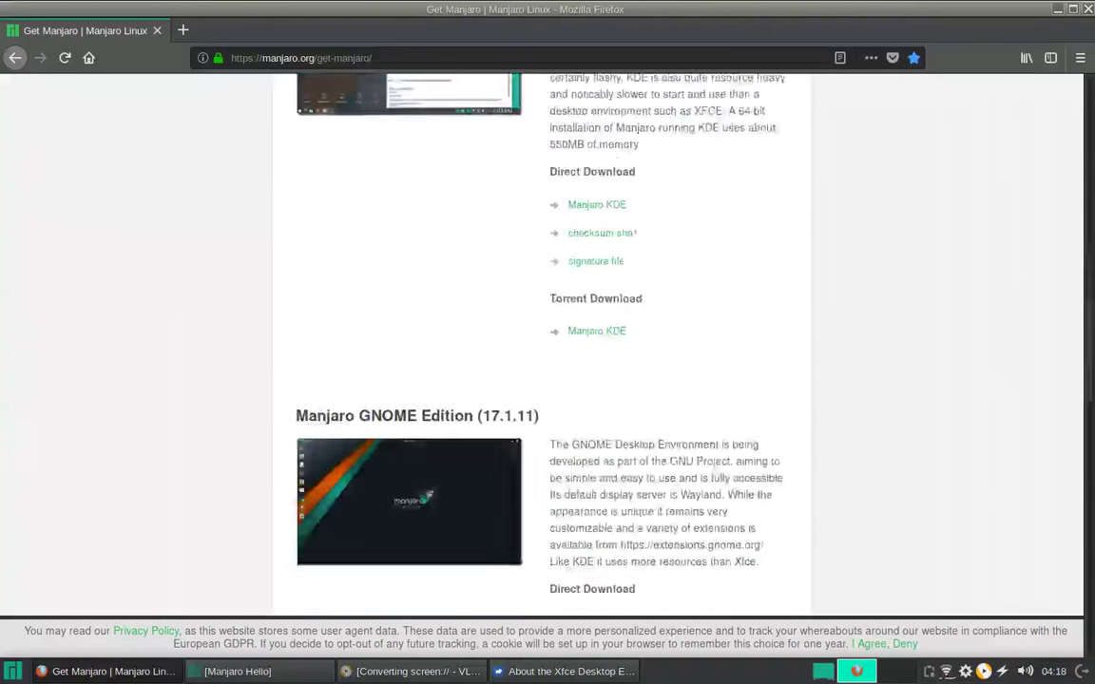
{"action": "scroll", "coordinate": [542, 342], "scroll_direction": "down", "scroll_amount": 5}
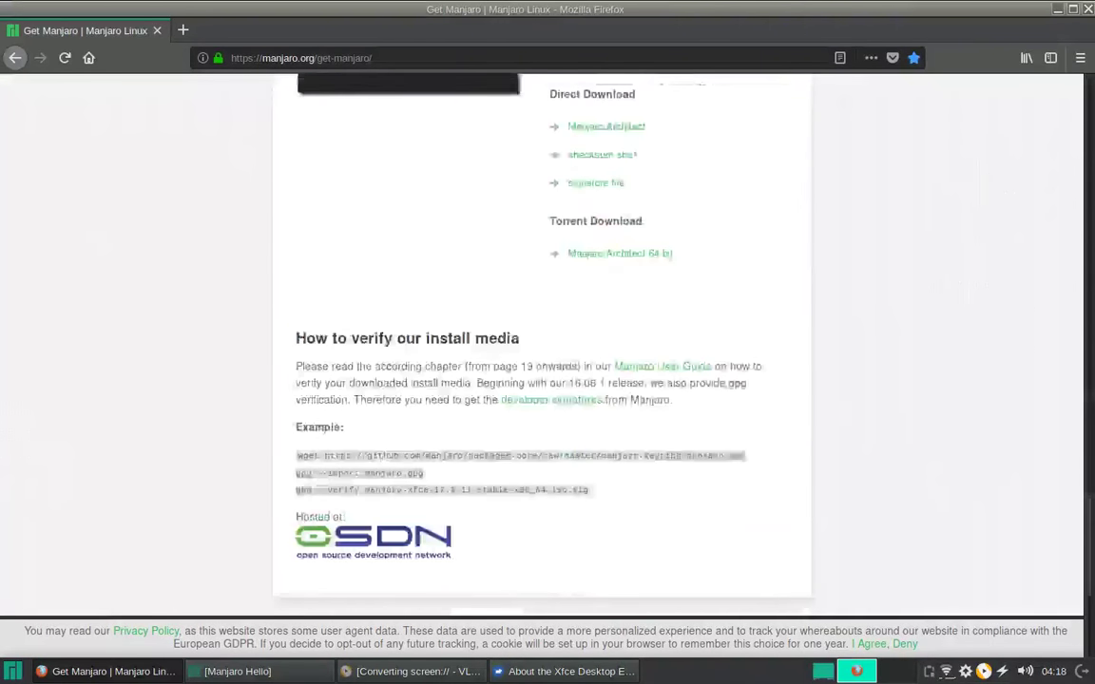
{"action": "key", "text": "Home"}
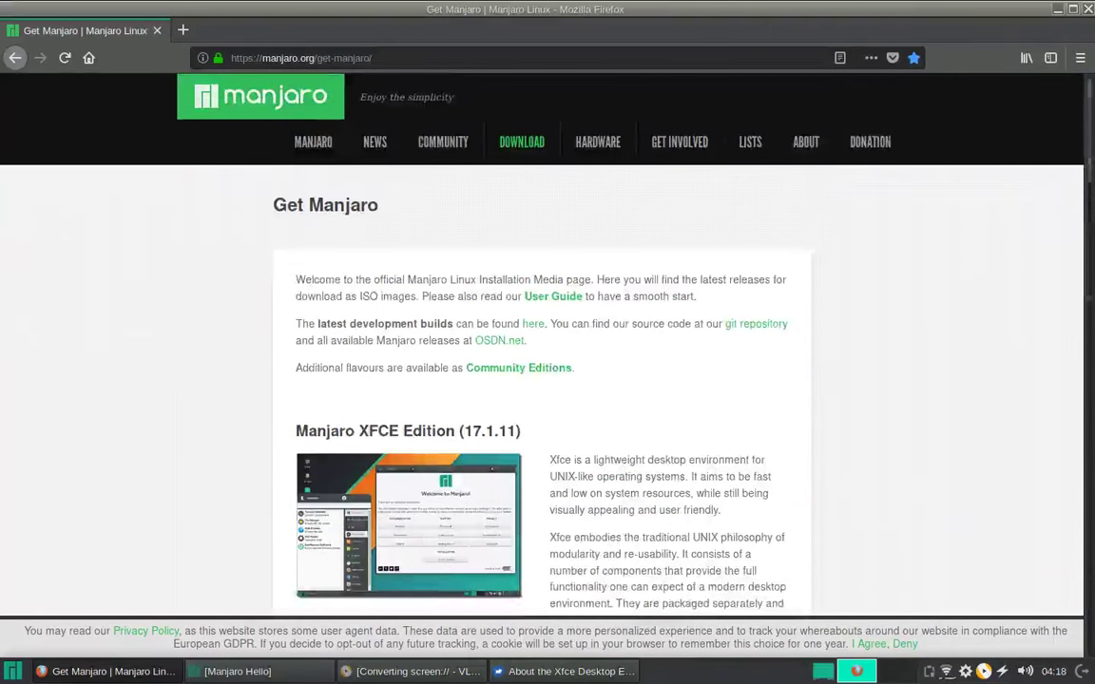
Restore and reposition the Firefox window, view the About Firefox version information, and quit Firefox
{"action": "key", "text": "alt+F10"}
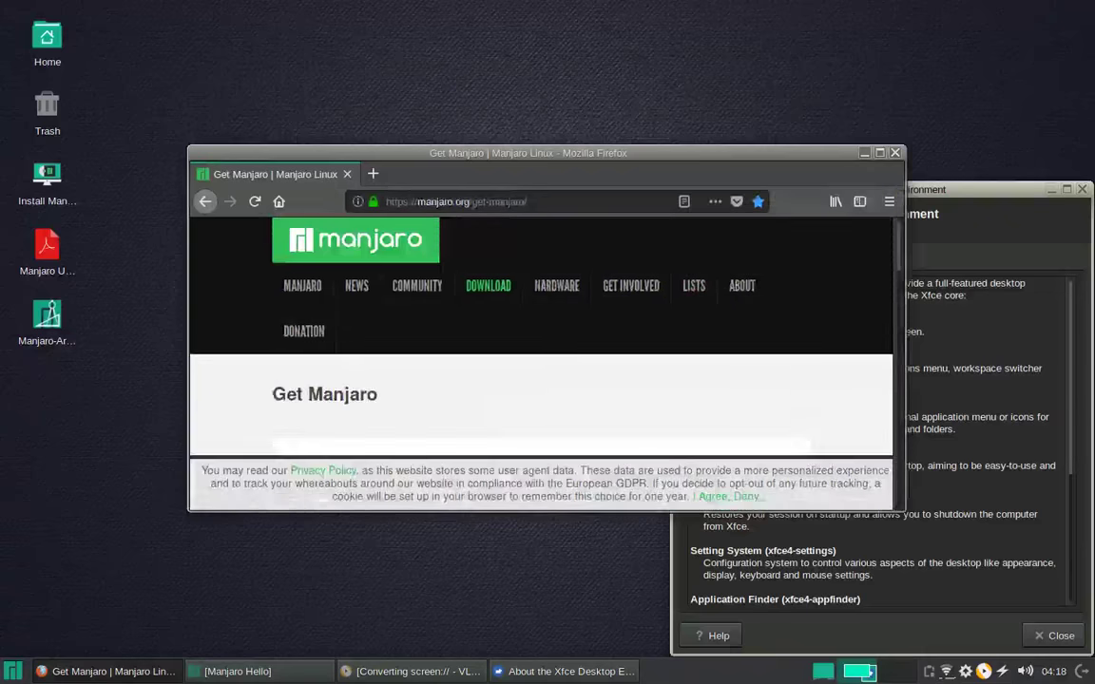
{"action": "left_click_drag", "start_coordinate": [476, 44], "coordinate": [487, 21]}
{"action": "left_click", "coordinate": [857, 70]}
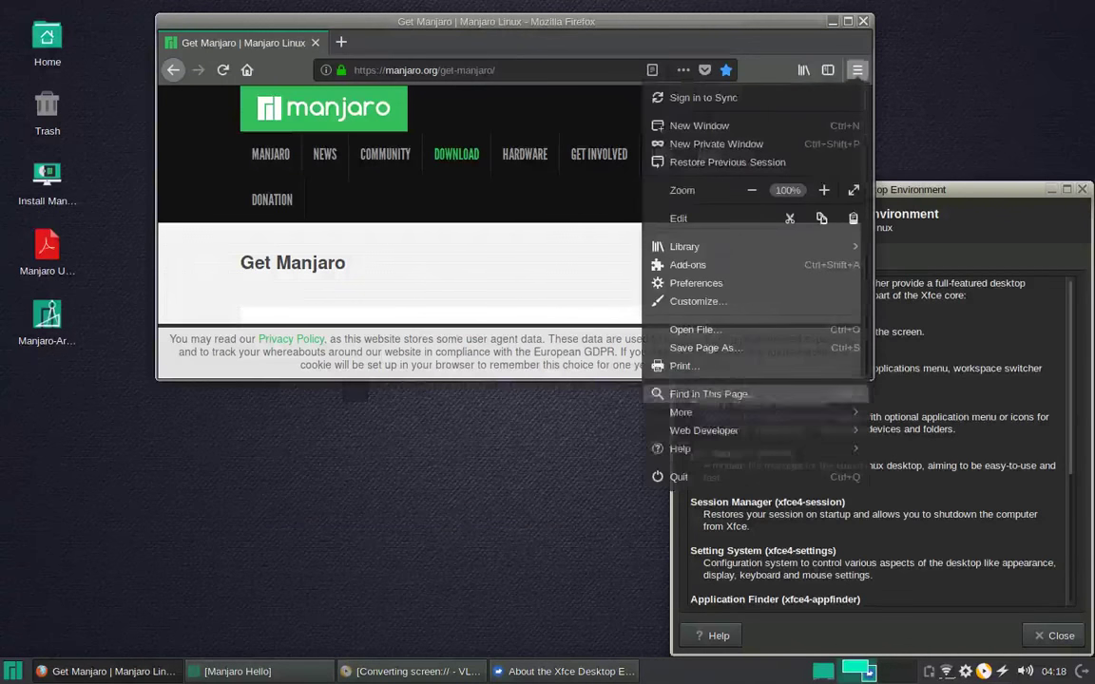
{"action": "left_click", "coordinate": [680, 449]}
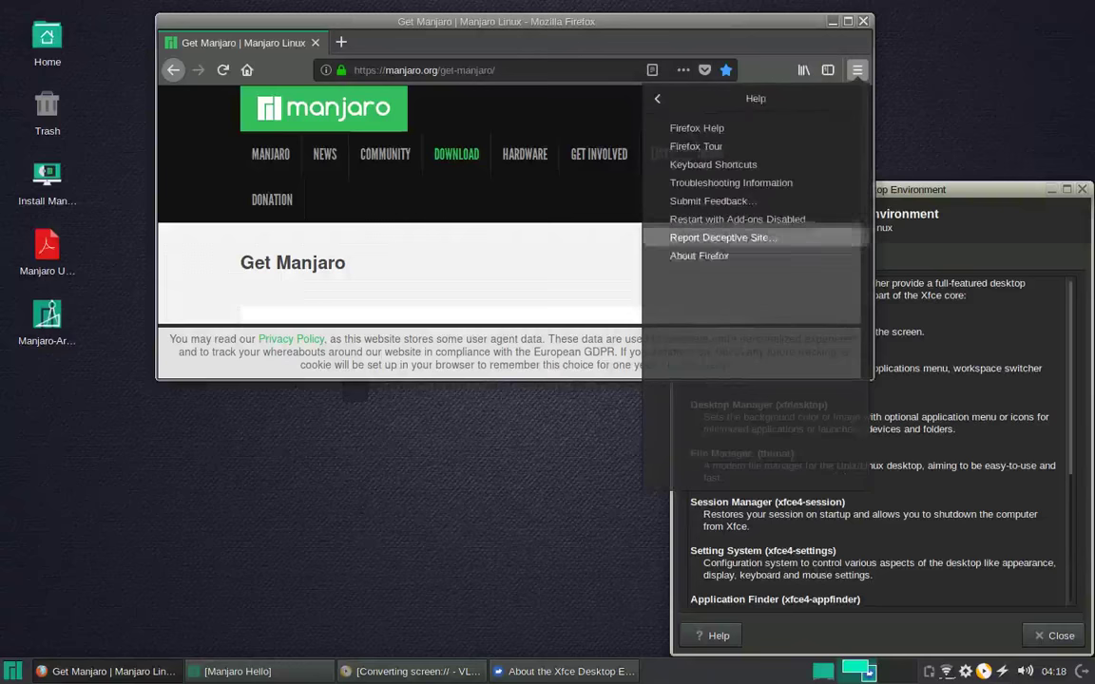
{"action": "left_click", "coordinate": [700, 256]}
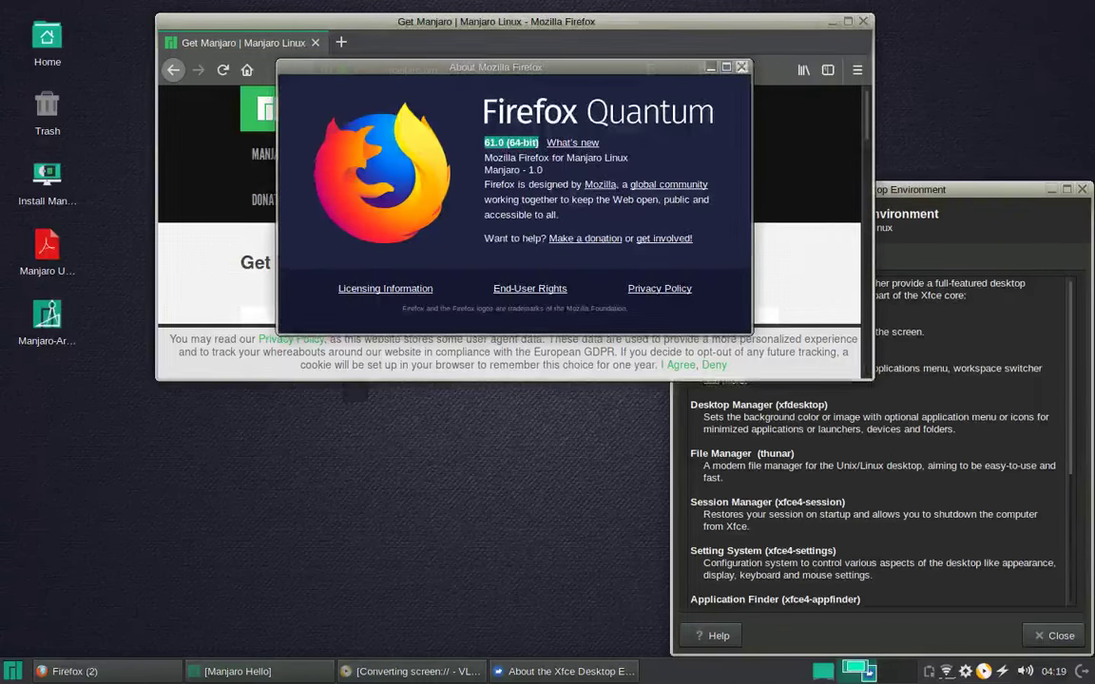
{"action": "key", "text": "Escape"}
{"action": "key", "text": "ctrl+q"}
Resize the applications menu to be slightly wider and shorter, and close it
{"action": "key", "text": "super"}
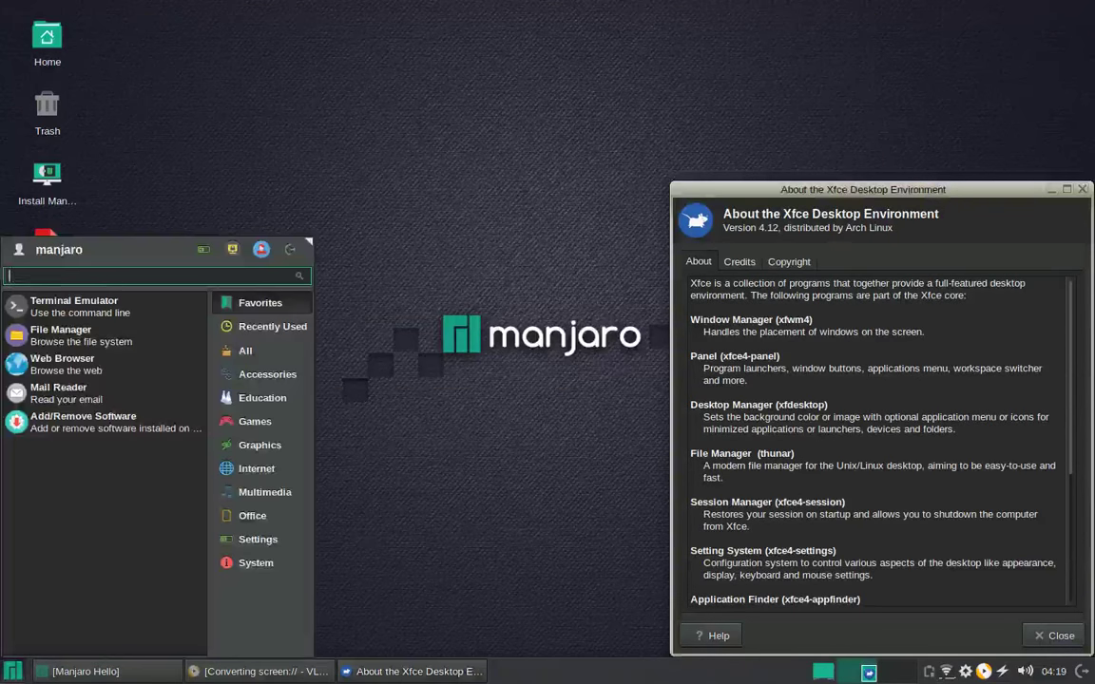
{"action": "left_click_drag", "start_coordinate": [310, 240], "coordinate": [321, 263]}
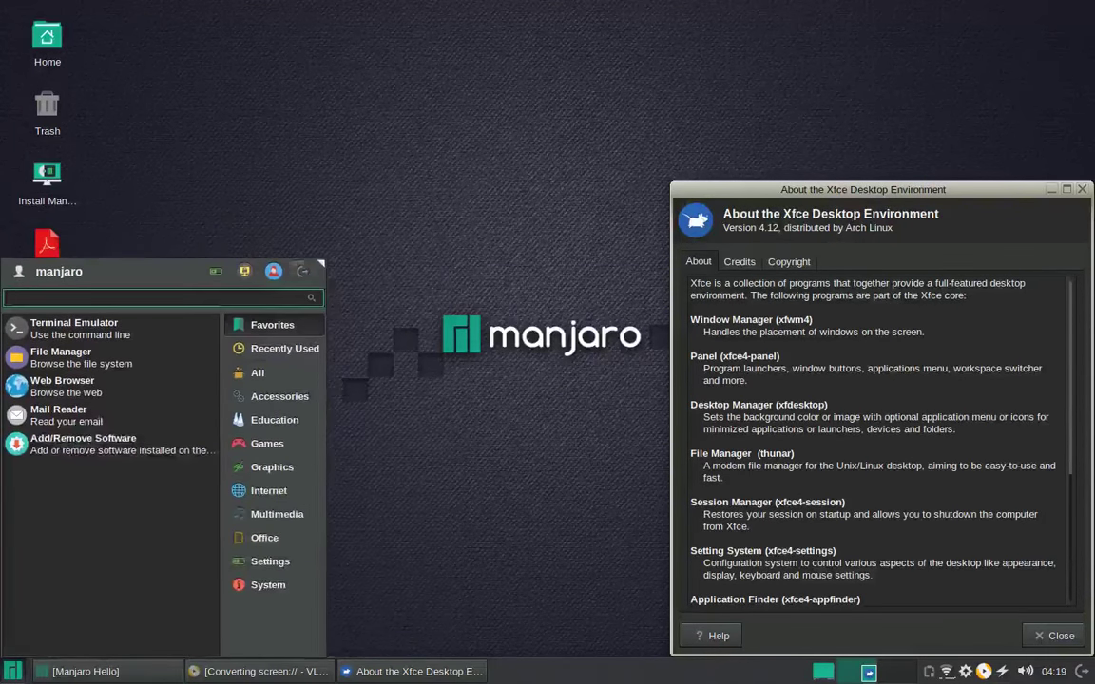
{"action": "key", "text": "Escape"}
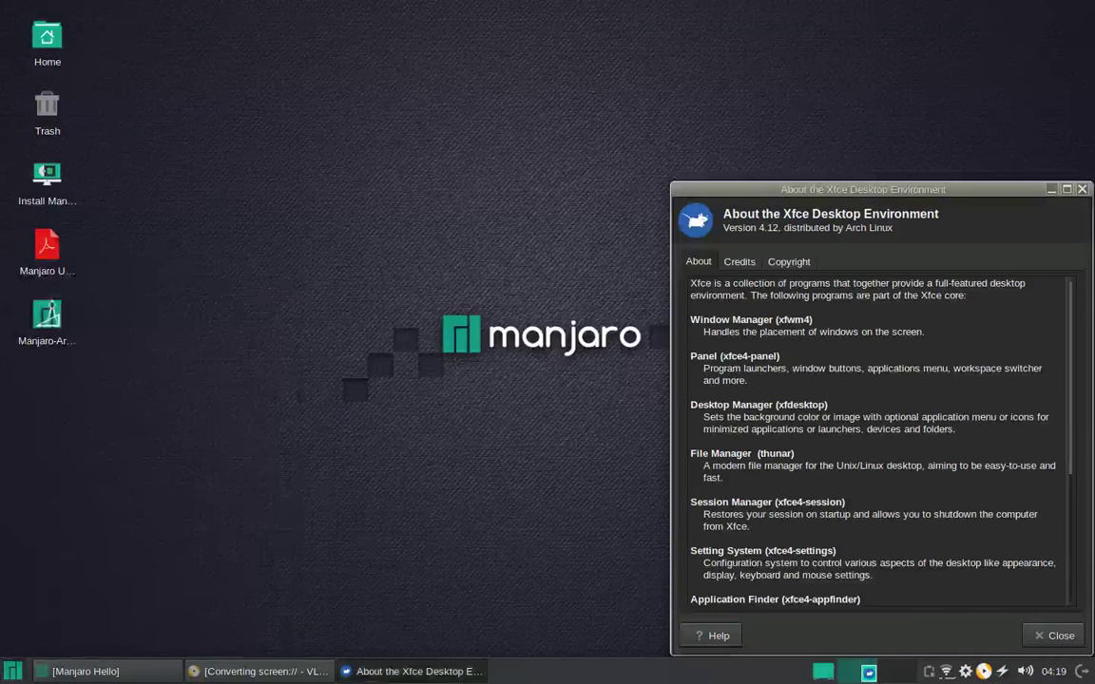
Open the Appearance settings and look through the list of style themes
{"action": "left_click", "coordinate": [868, 673]}
{"action": "key", "text": "Left"}
{"action": "key", "text": "Up"}
{"action": "key", "text": "Return"}
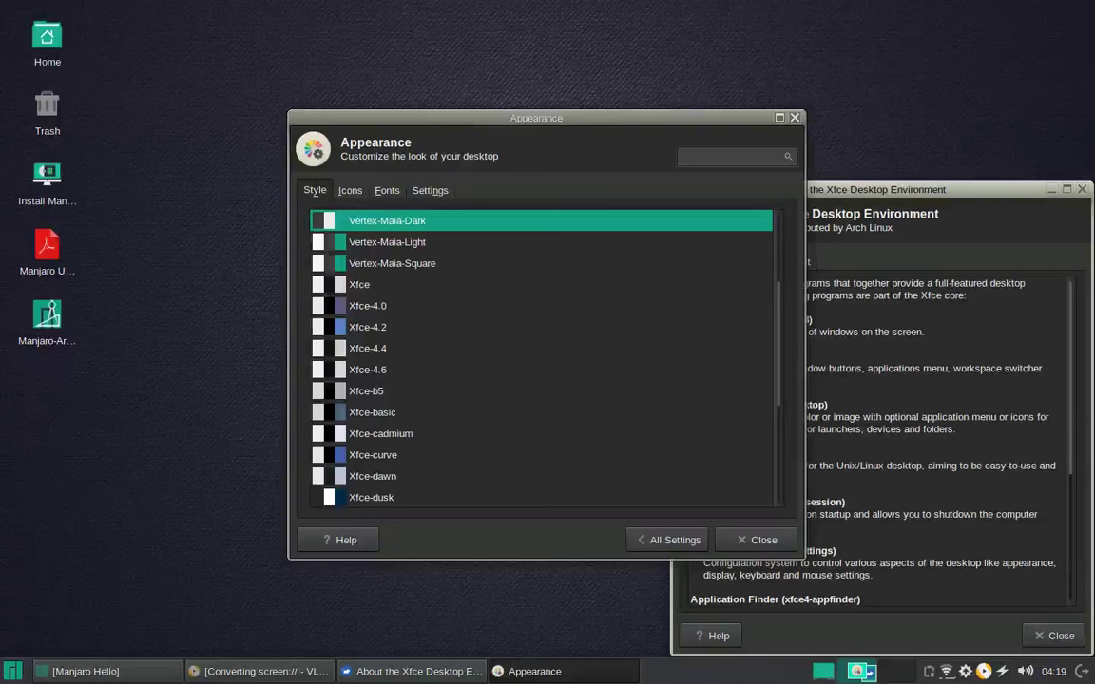
{"action": "scroll", "coordinate": [540, 358], "scroll_direction": "up", "scroll_amount": 3}
{"action": "scroll", "coordinate": [540, 358], "scroll_direction": "down", "scroll_amount": 6}
{"action": "scroll", "coordinate": [541, 358], "scroll_direction": "up", "scroll_amount": 5}
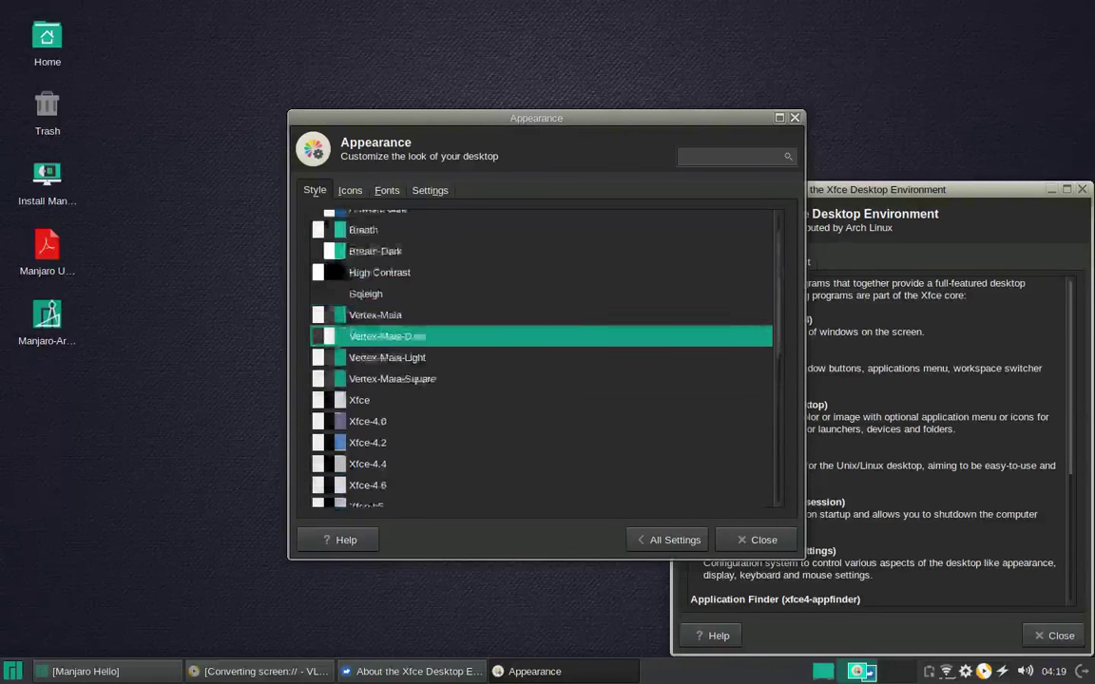
{"action": "scroll", "coordinate": [541, 359], "scroll_direction": "up", "scroll_amount": 2}
Look through the icon themes, fonts and general settings in the Appearance window
{"action": "key", "text": "alt+i"}
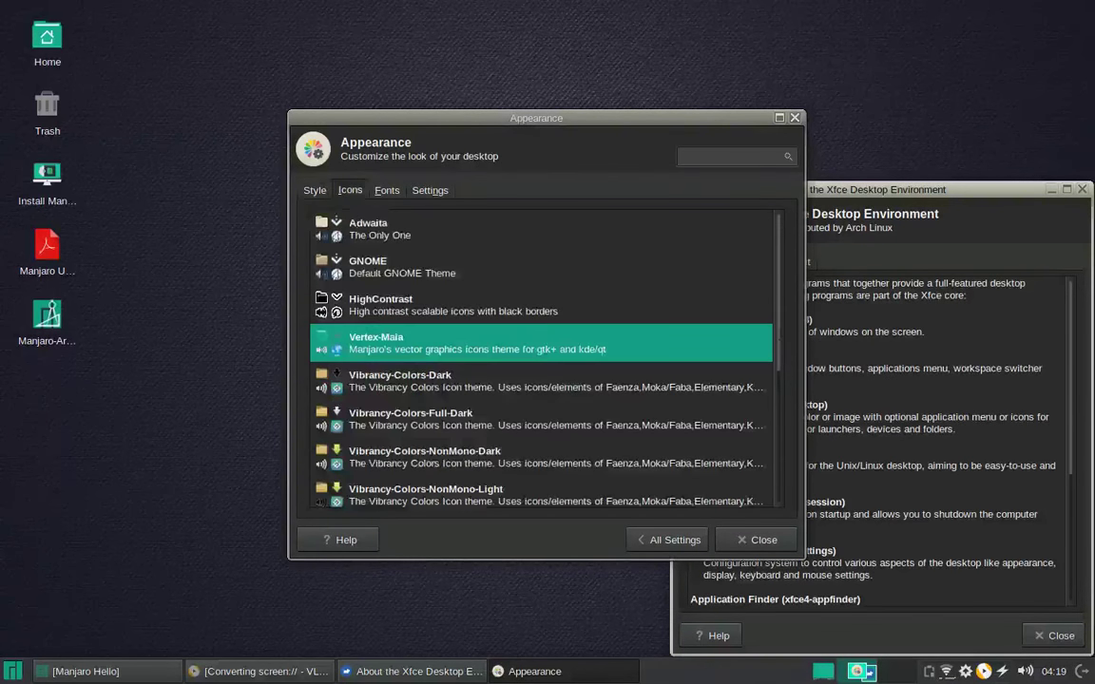
{"action": "scroll", "coordinate": [541, 359], "scroll_direction": "down", "scroll_amount": 4}
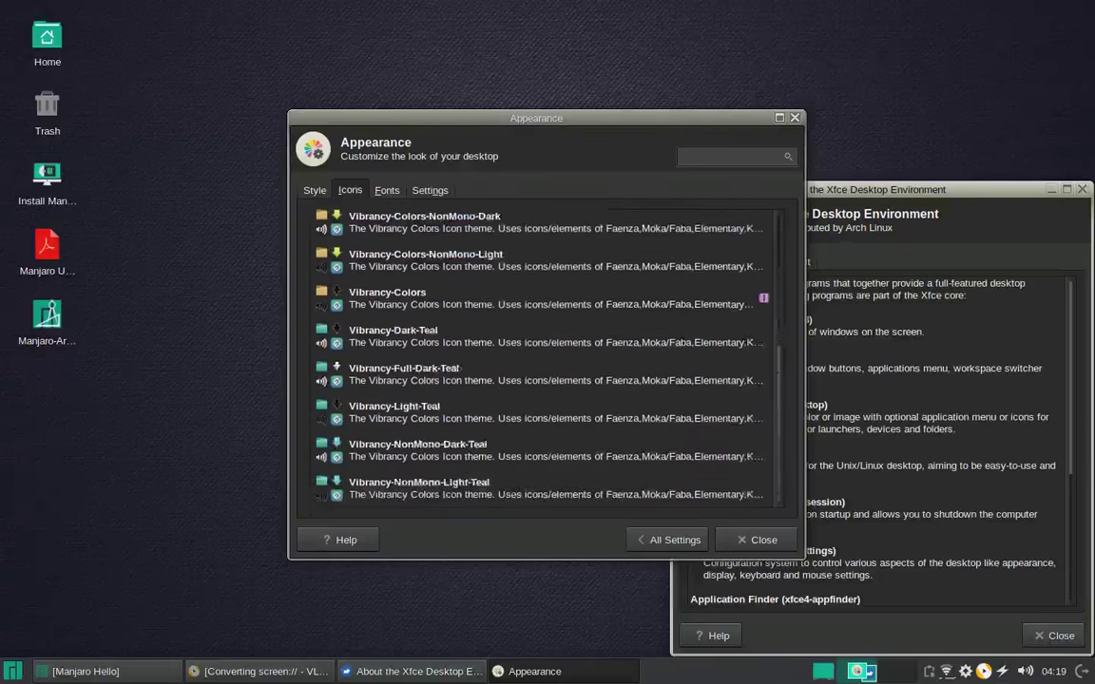
{"action": "scroll", "coordinate": [541, 359], "scroll_direction": "up", "scroll_amount": 4}
{"action": "key", "text": "alt+f"}
{"action": "key", "text": "alt+s"}
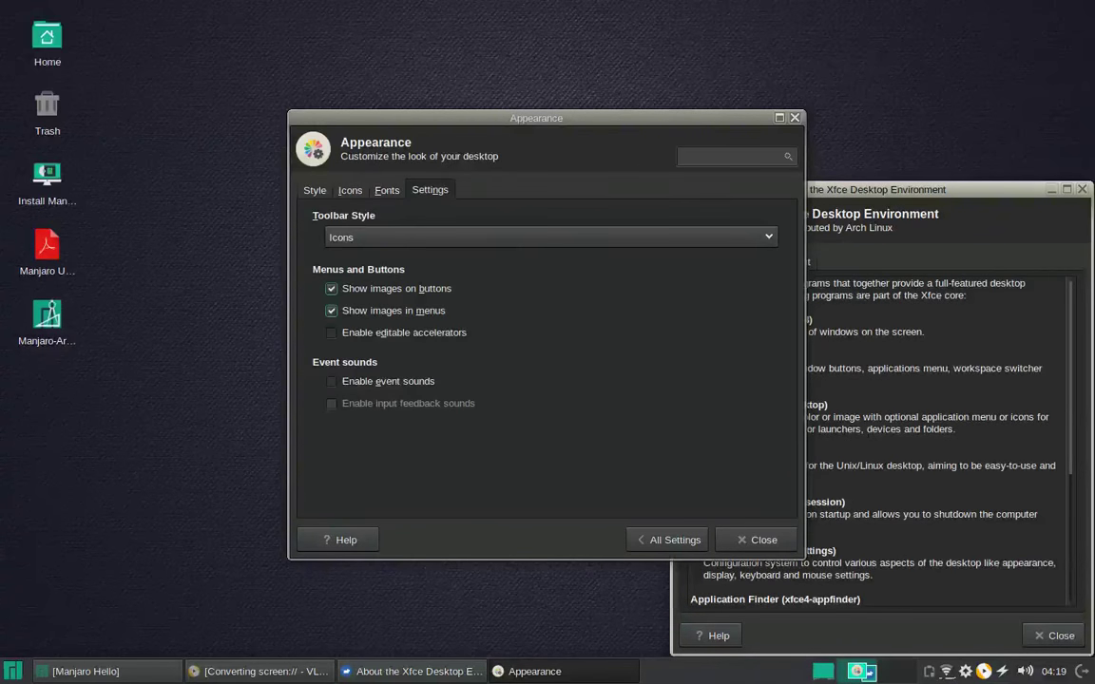
Return to the overview of all settings and open the Desktop settings
{"action": "key", "text": "alt+a"}
{"action": "key", "text": "Right"}
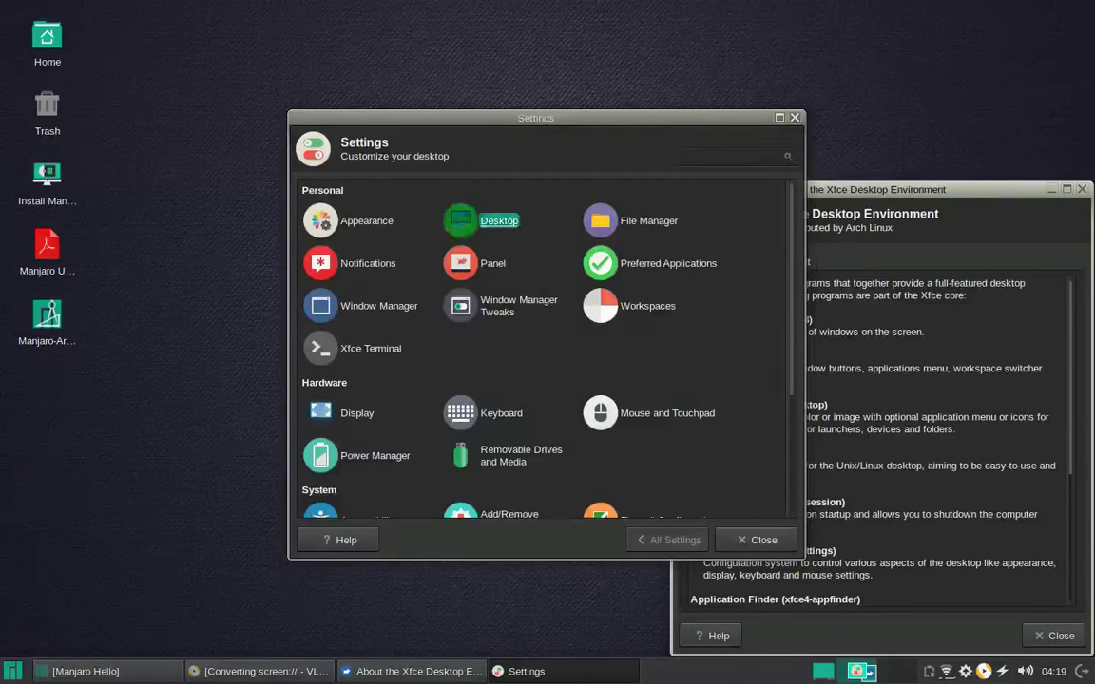
{"action": "key", "text": "Return"}
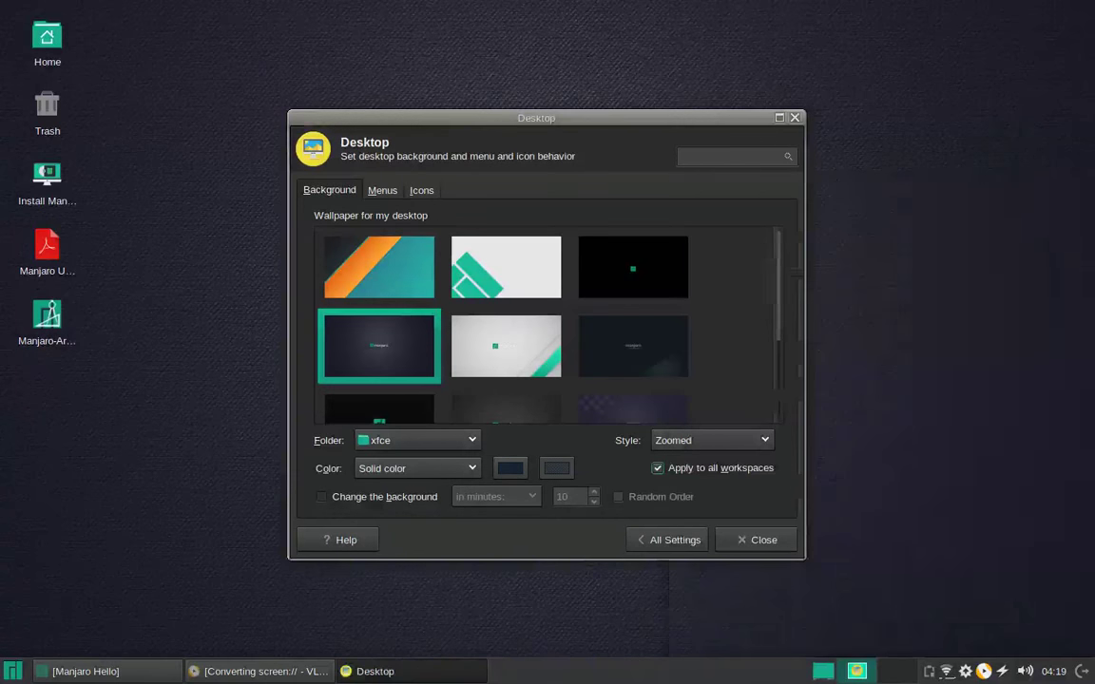
Preview the wallpapers in the xfce folder one by one and apply the orange and teal striped one
{"action": "key", "text": "Up"}
{"action": "key", "text": "alt+F7"}
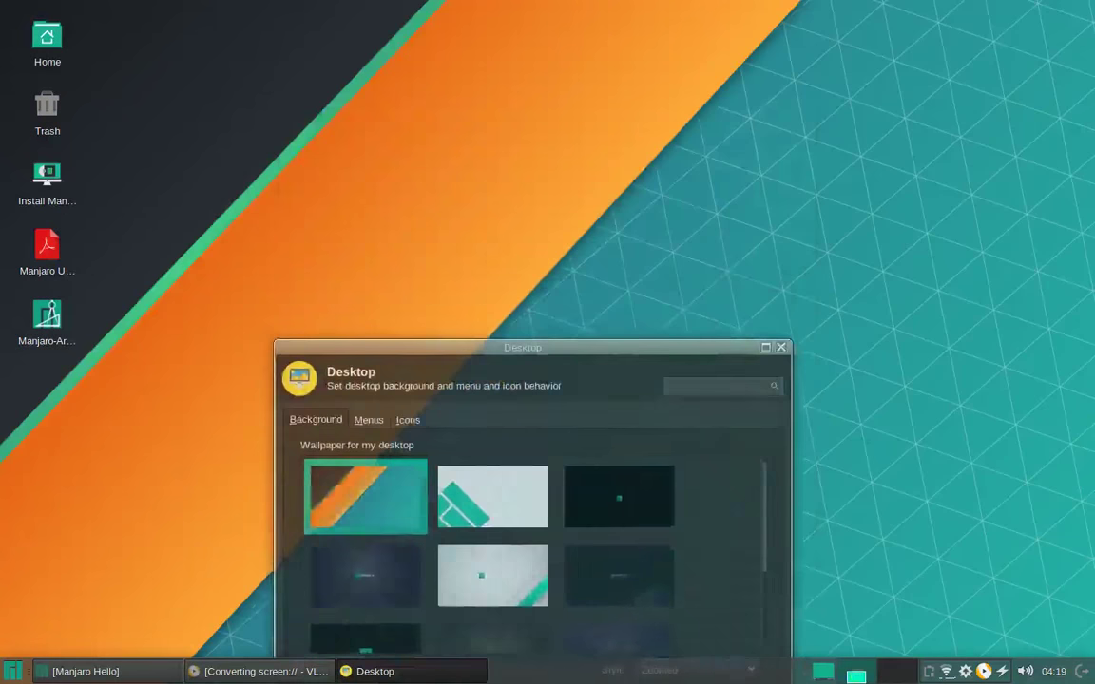
{"action": "key", "text": "Right"}
{"action": "key", "text": "Right"}
{"action": "key", "text": "Right"}
{"action": "key", "text": "Right"}
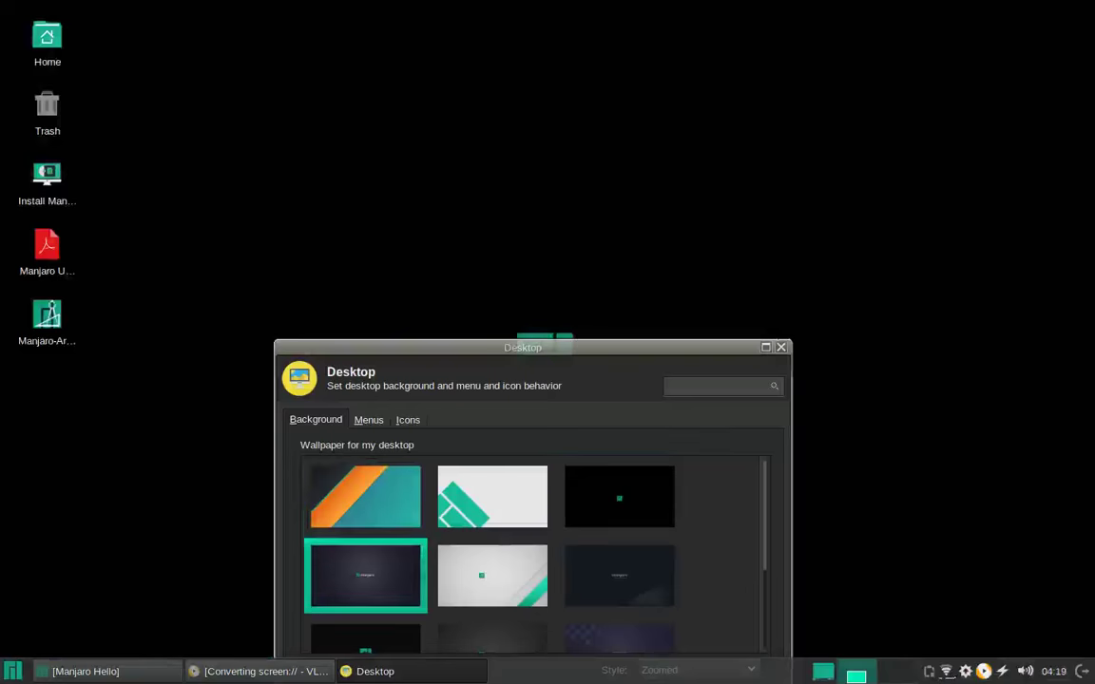
{"action": "key", "text": "Right"}
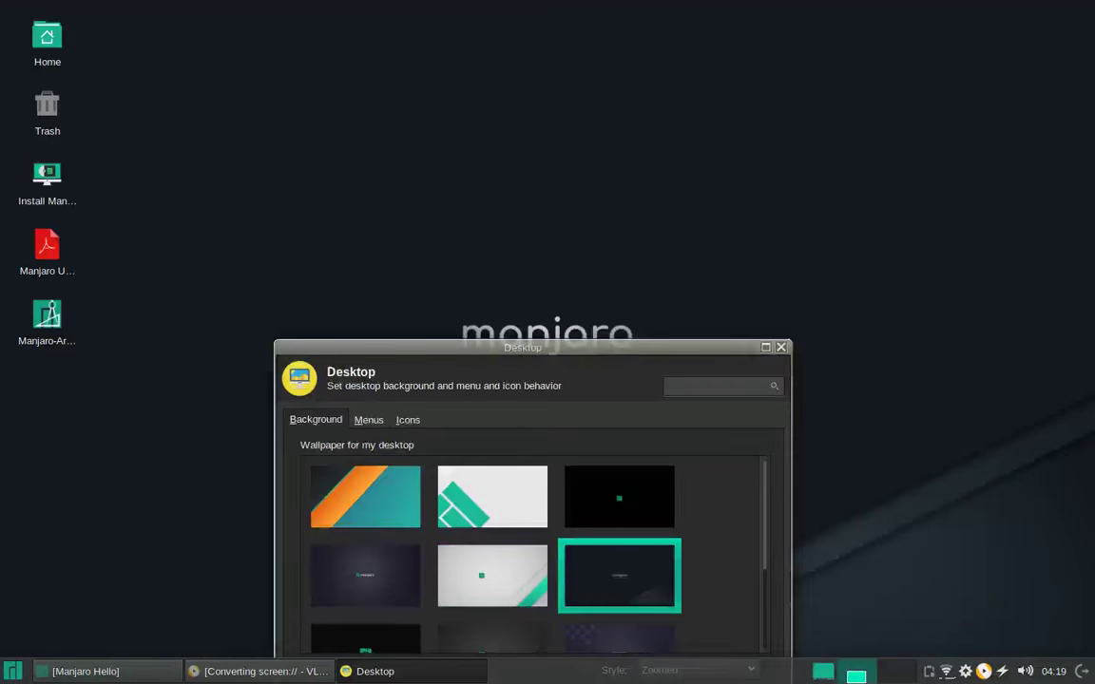
{"action": "key", "text": "alt+F7"}
{"action": "key", "text": "Left"}
{"action": "key", "text": "Down"}
{"action": "key", "text": "Right"}
{"action": "key", "text": "Left"}
{"action": "key", "text": "Left"}
{"action": "key", "text": "Down"}
{"action": "key", "text": "Right"}
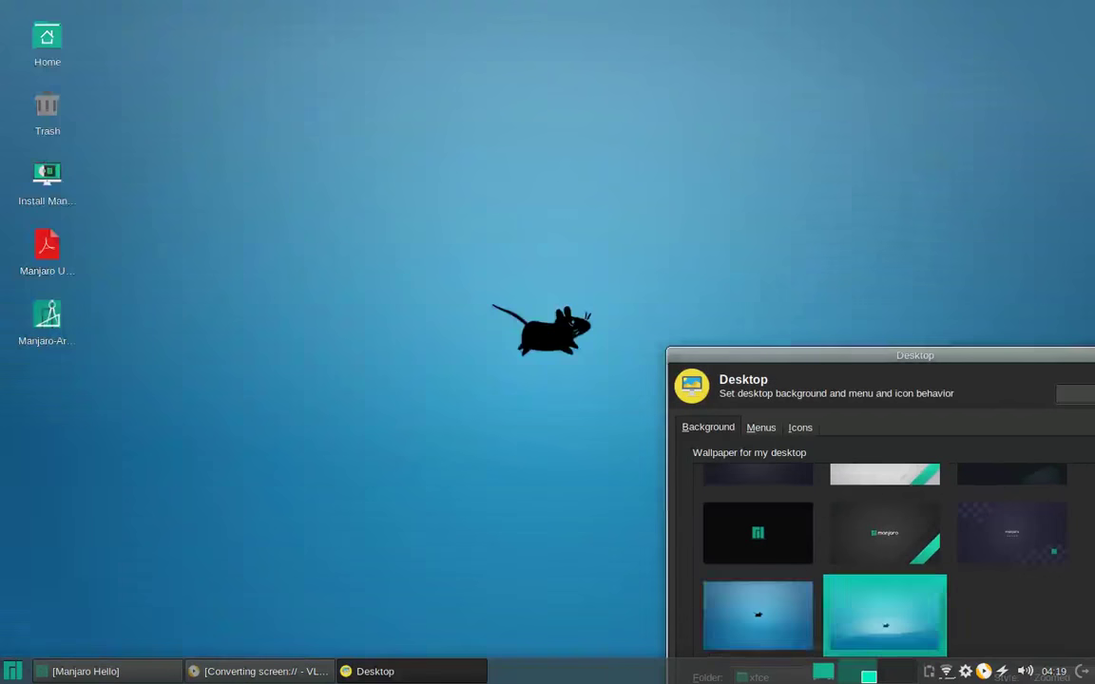
{"action": "key", "text": "Right"}
{"action": "key", "text": "Right"}
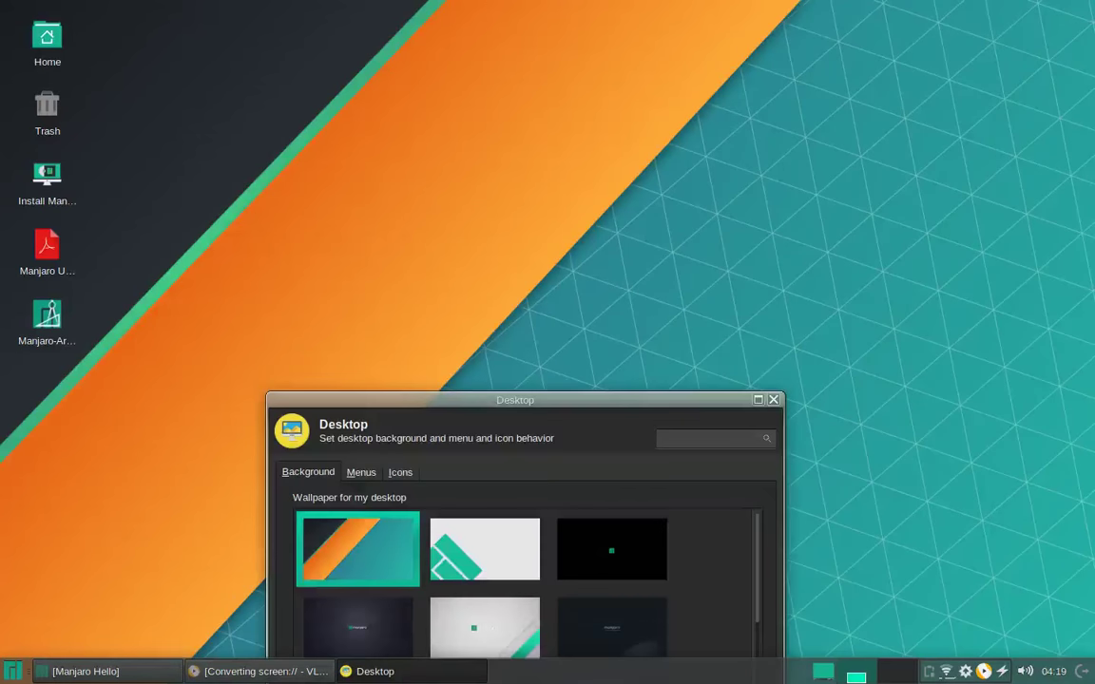
View the desktop menu options and examine the Applications submenu in the desktop's context menu
{"action": "key", "text": "alt+m"}
{"action": "right_click", "coordinate": [297, 148]}
{"action": "mouse_move", "coordinate": [361, 359]}
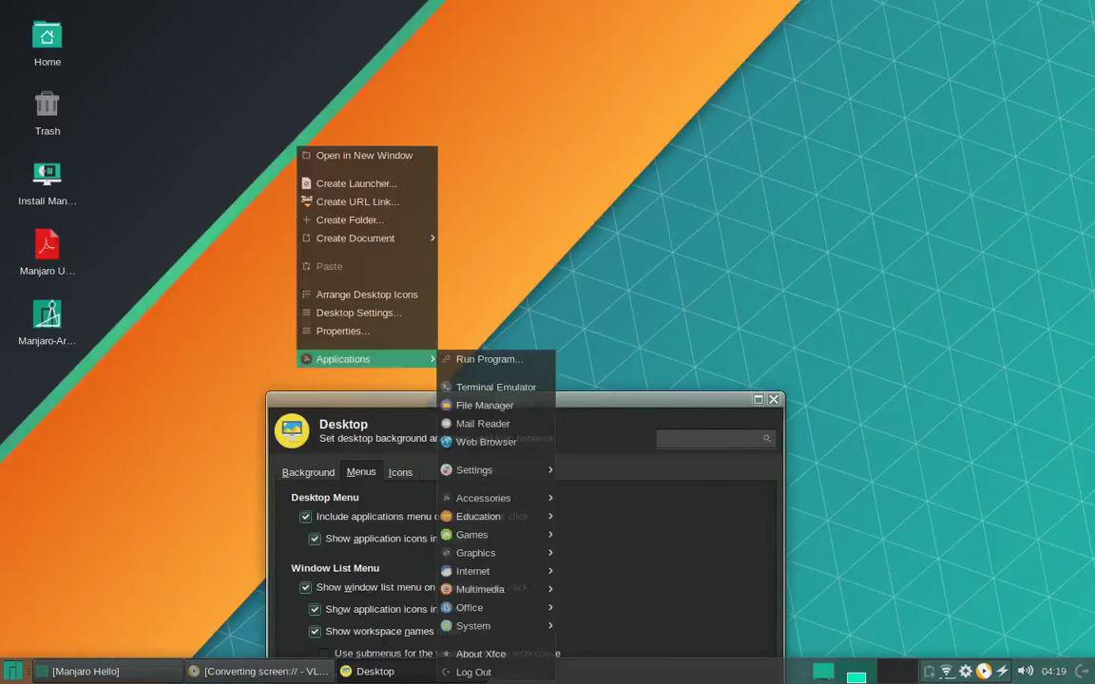
{"action": "key", "text": "Escape"}
Try a desktop icon size of 32, and set it back to 42
{"action": "key", "text": "alt+i"}
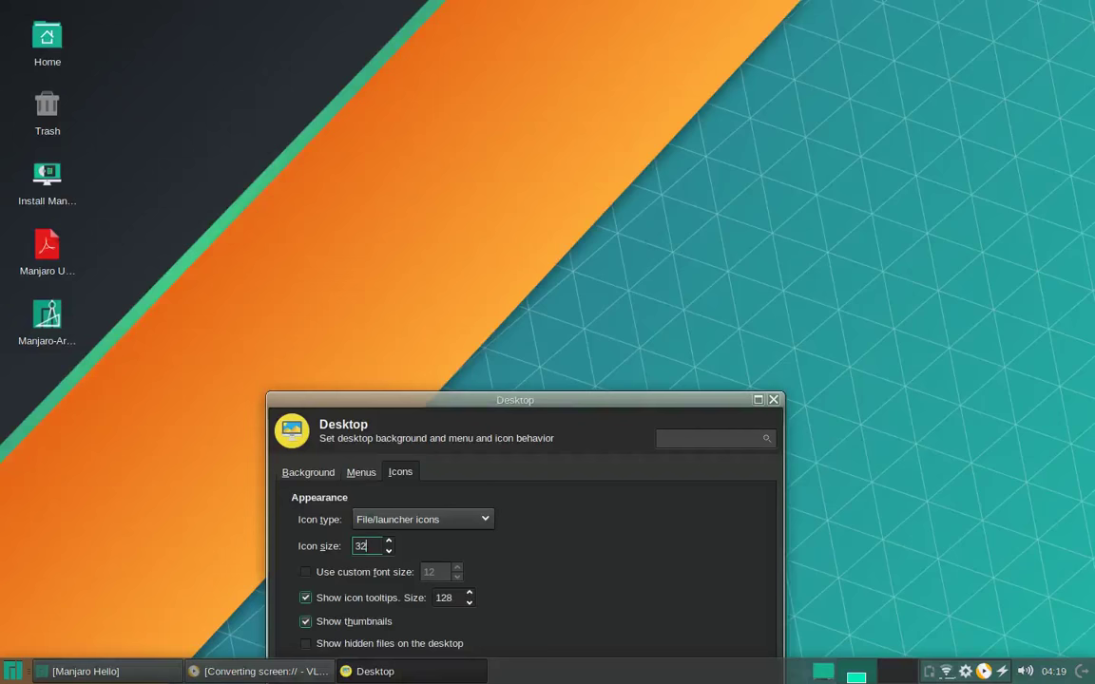
{"action": "key", "text": "Tab"}
{"action": "key", "text": "shift+Tab"}
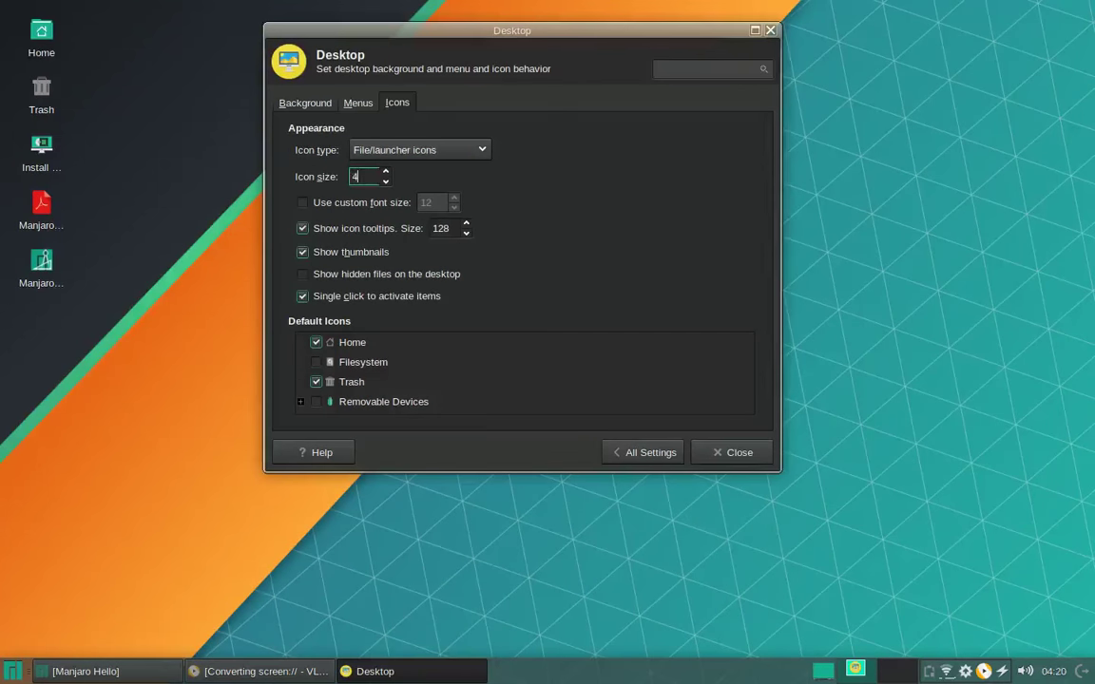
Show the Filesystem icon on the desktop, and hide the Trash, Filesystem and Home default icons
{"action": "left_click", "coordinate": [317, 362]}
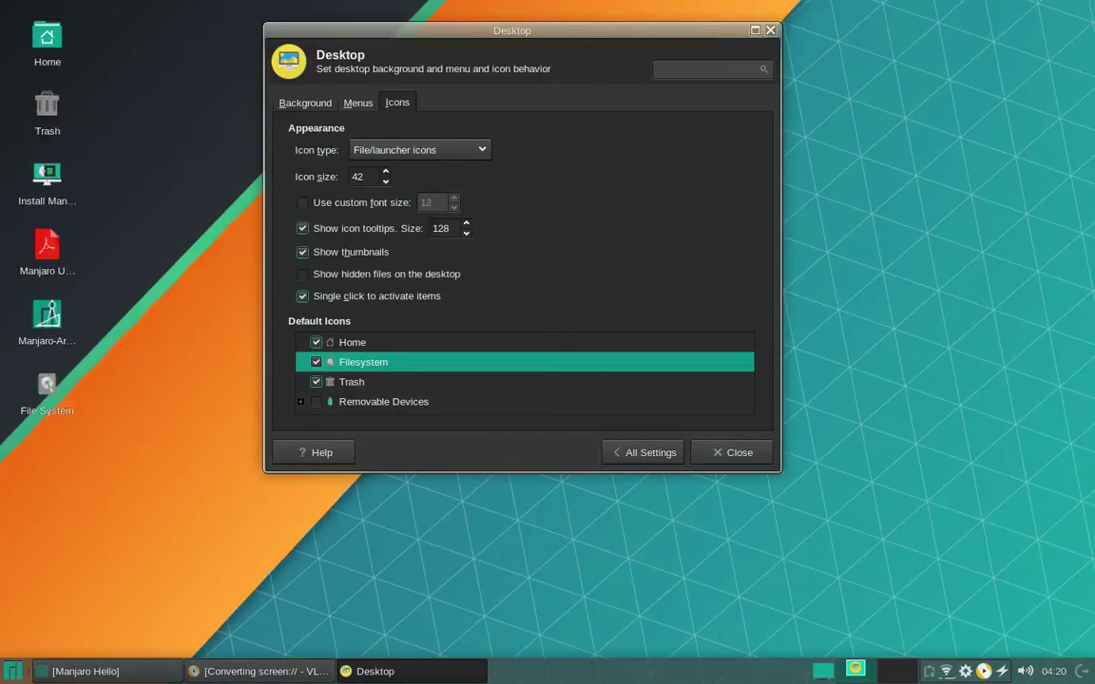
{"action": "left_click", "coordinate": [384, 401]}
{"action": "key", "text": "Up"}
{"action": "key", "text": "space"}
{"action": "key", "text": "Up"}
{"action": "key", "text": "space"}
{"action": "key", "text": "Up"}
{"action": "key", "text": "space"}
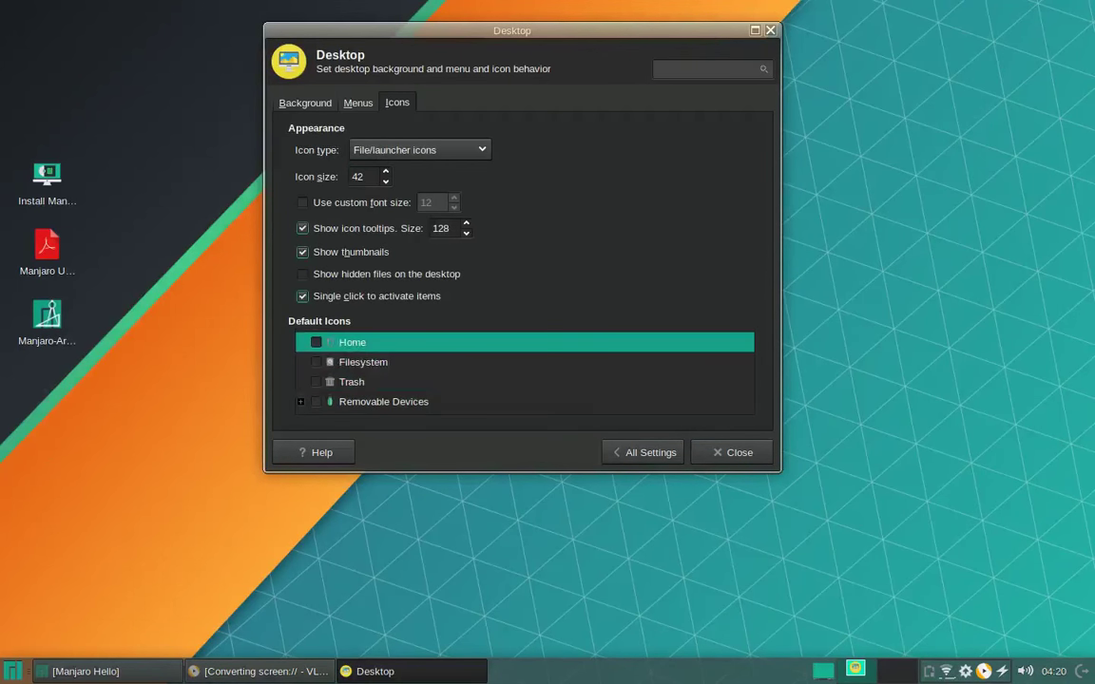
Enable the Home and Trash default icons on the desktop
{"action": "key", "text": "space"}
{"action": "key", "text": "Down"}
{"action": "key", "text": "Down"}
{"action": "key", "text": "space"}
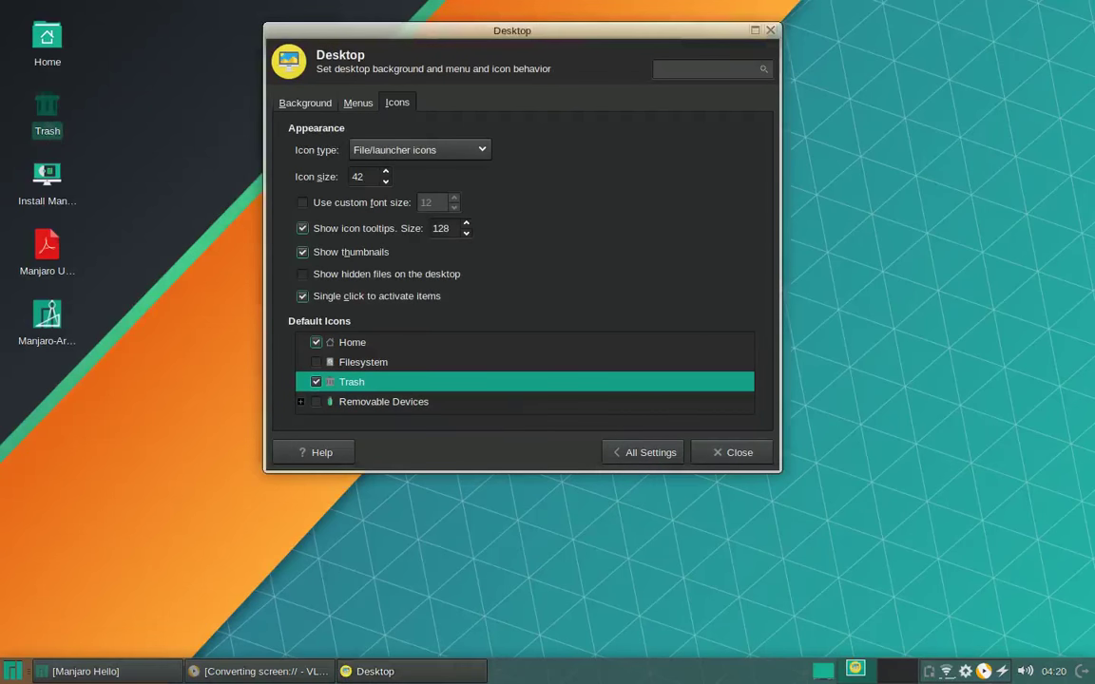
Go back to all settings, open Mouse and Touchpad, and select the Breeze cursor theme
{"action": "key", "text": "alt+a"}
{"action": "scroll", "coordinate": [520, 256], "scroll_direction": "down", "scroll_amount": 5}
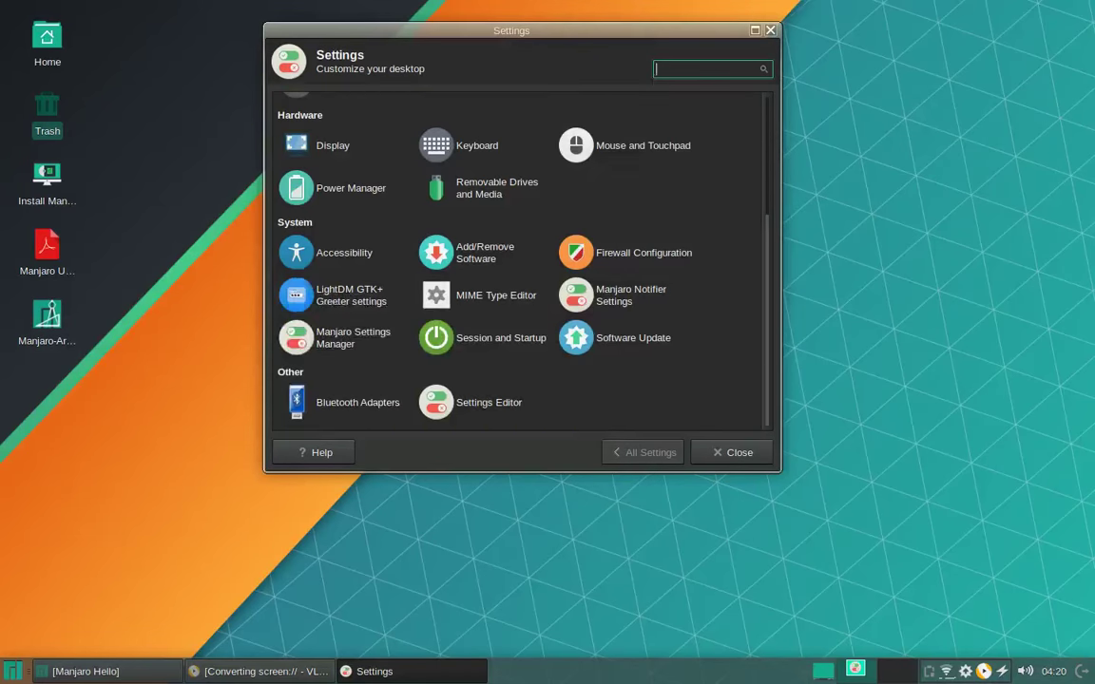
{"action": "scroll", "coordinate": [521, 257], "scroll_direction": "up", "scroll_amount": 5}
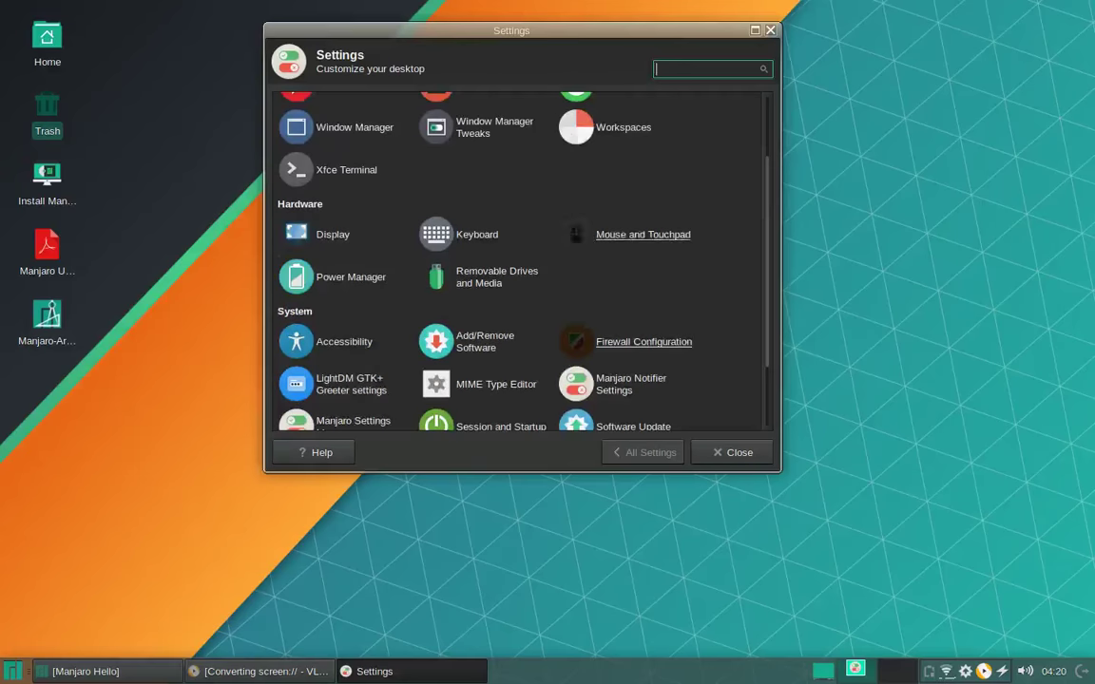
{"action": "left_click", "coordinate": [628, 234]}
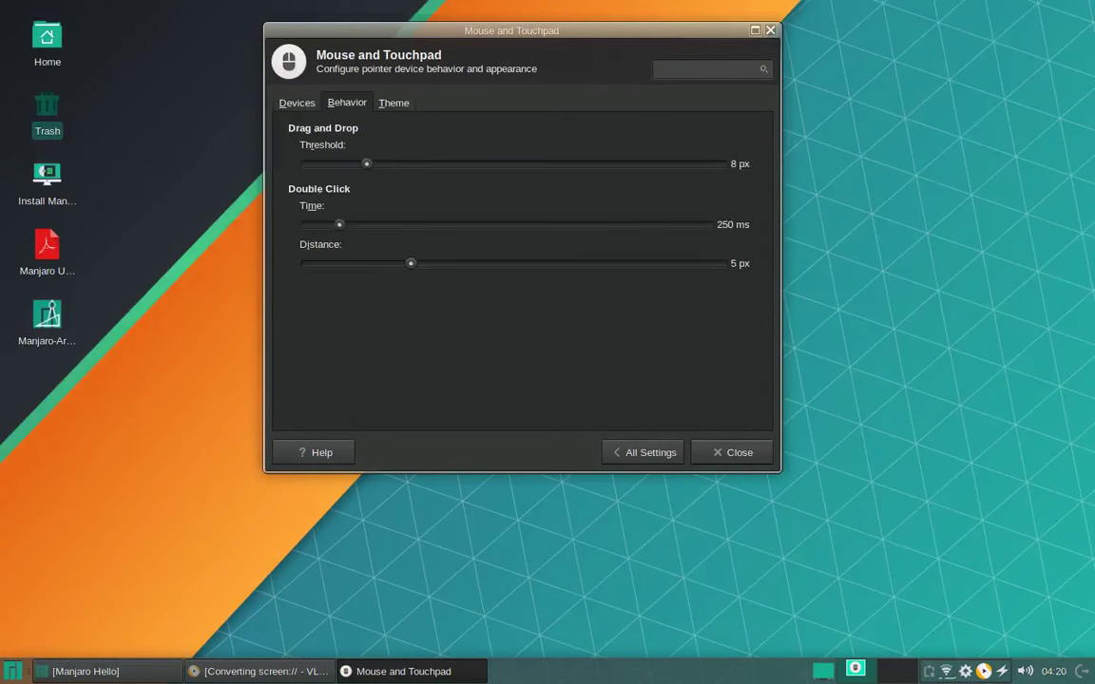
{"action": "left_click", "coordinate": [393, 102]}
{"action": "left_click", "coordinate": [328, 176]}
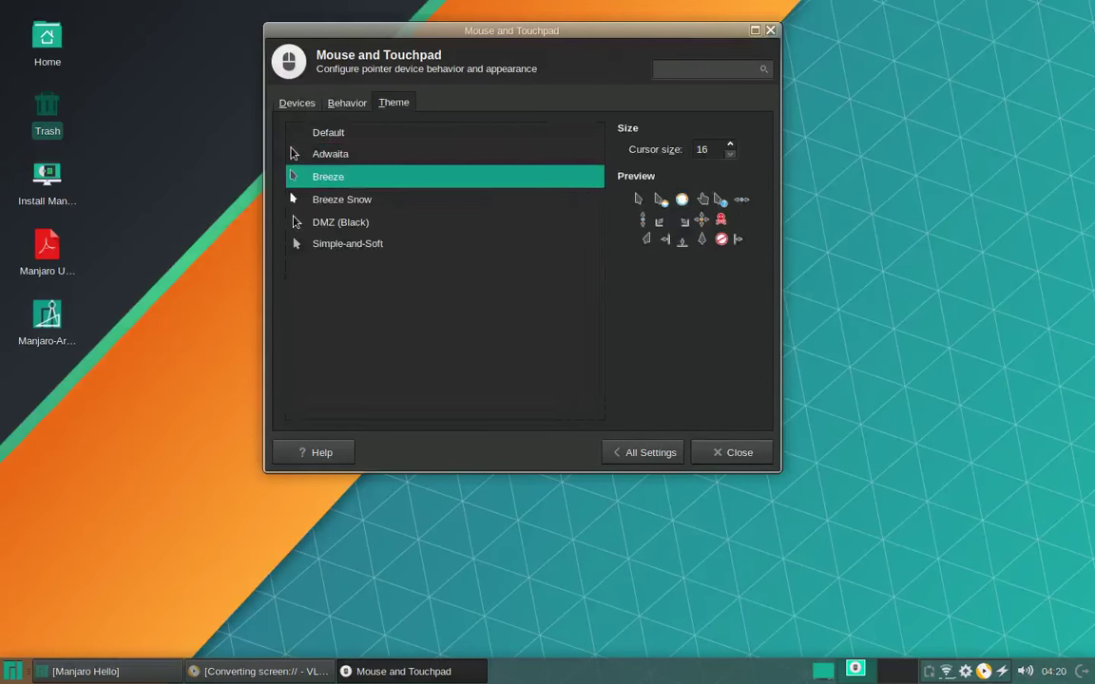
Open the Session and Startup settings, examine the application autostart list and the advanced options, and return to all settings
{"action": "left_click", "coordinate": [650, 452]}
{"action": "scroll", "coordinate": [518, 257], "scroll_direction": "down", "scroll_amount": 5}
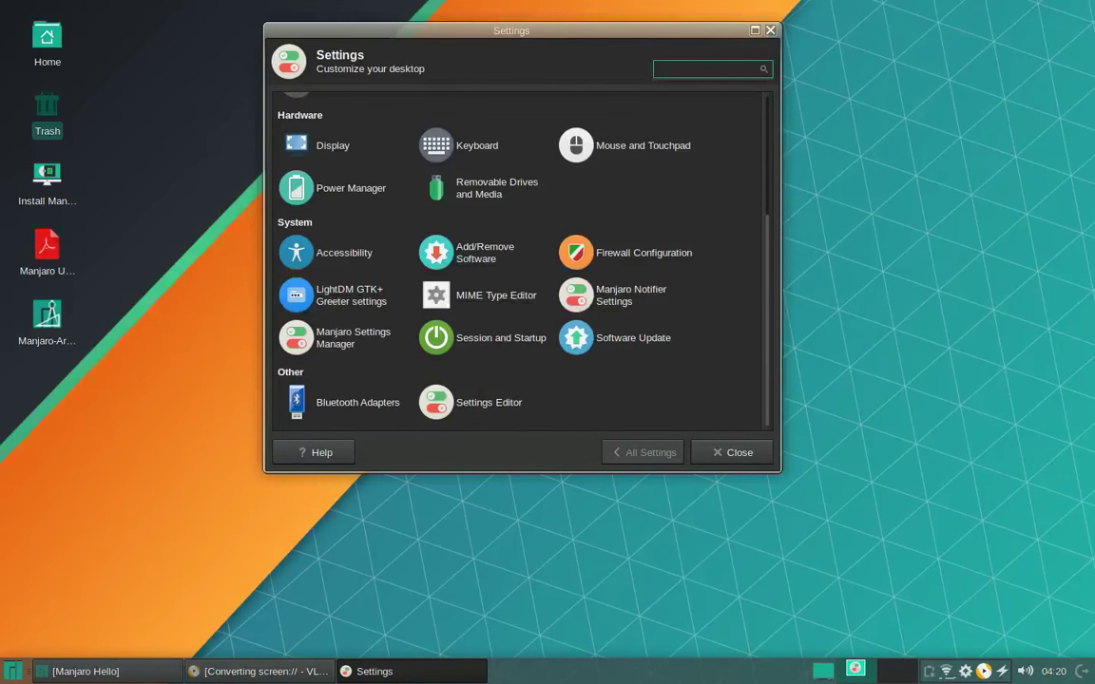
{"action": "left_click", "coordinate": [447, 338]}
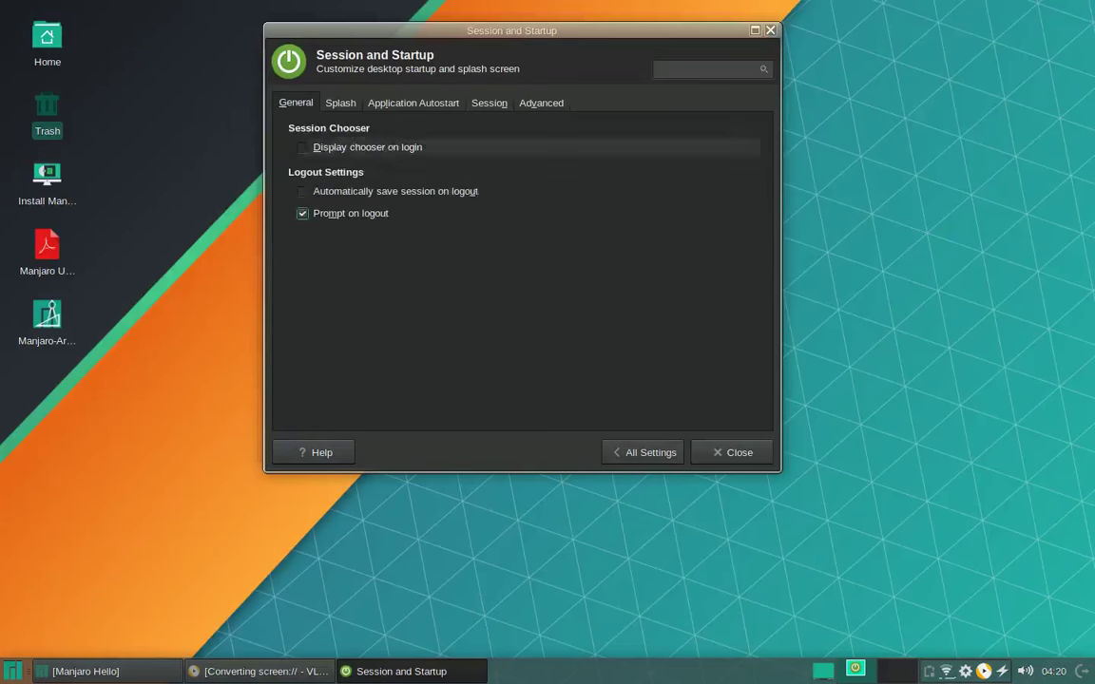
{"action": "key", "text": "ctrl+Page_Down"}
{"action": "key", "text": "ctrl+Page_Down"}
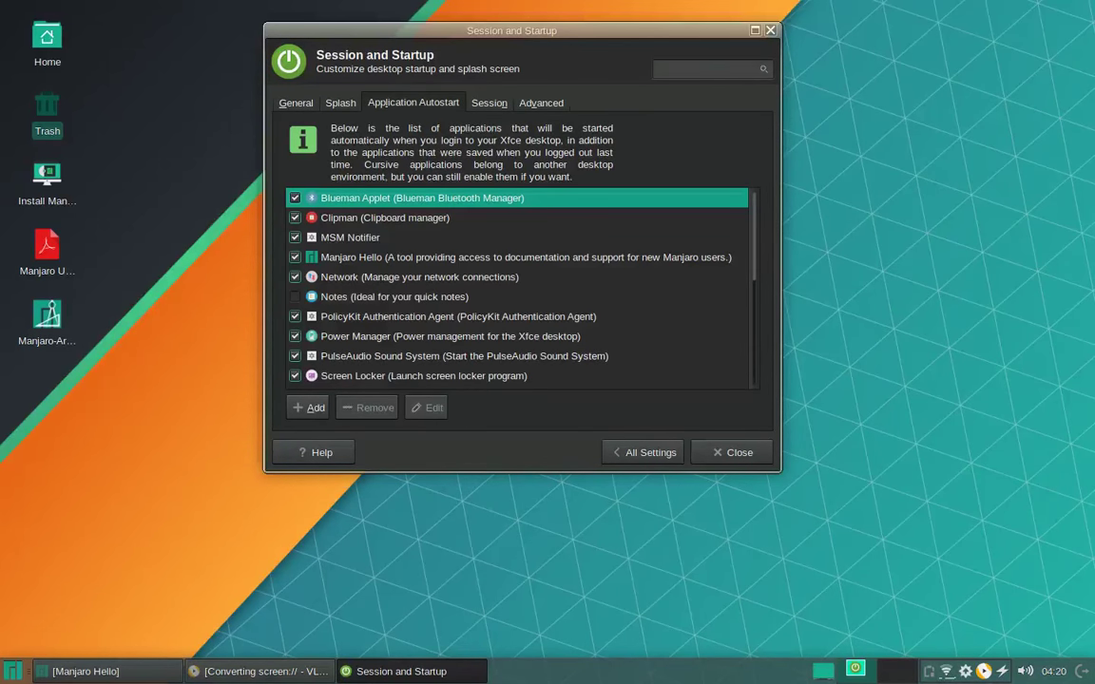
{"action": "scroll", "coordinate": [518, 286], "scroll_direction": "down", "scroll_amount": 5}
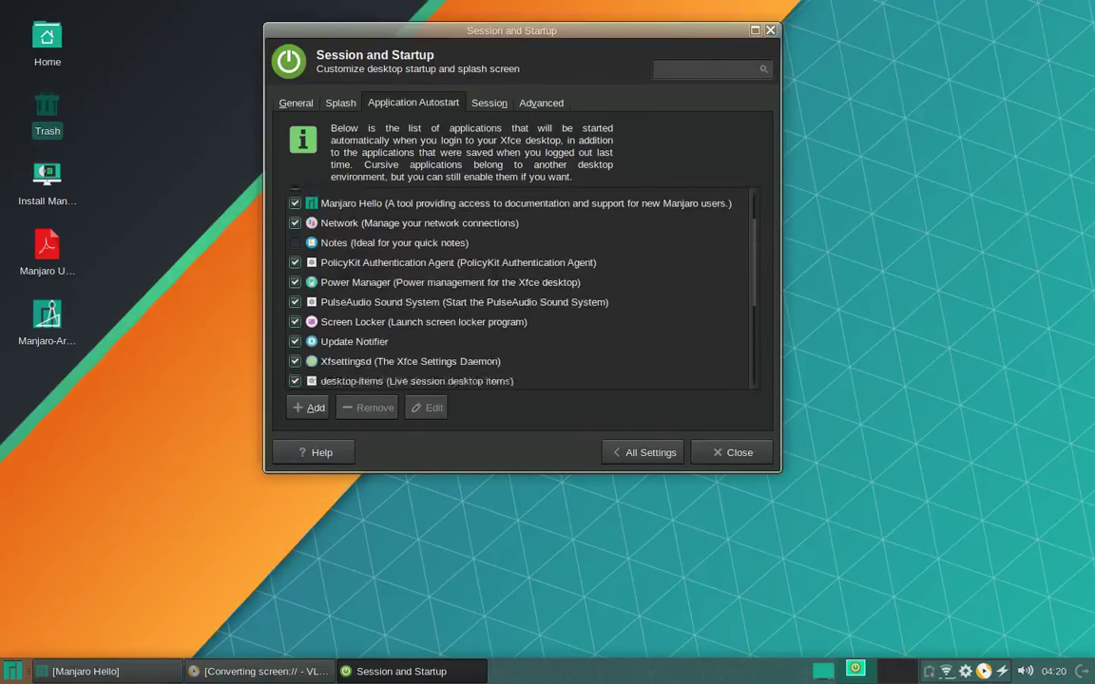
{"action": "scroll", "coordinate": [518, 285], "scroll_direction": "up", "scroll_amount": 5}
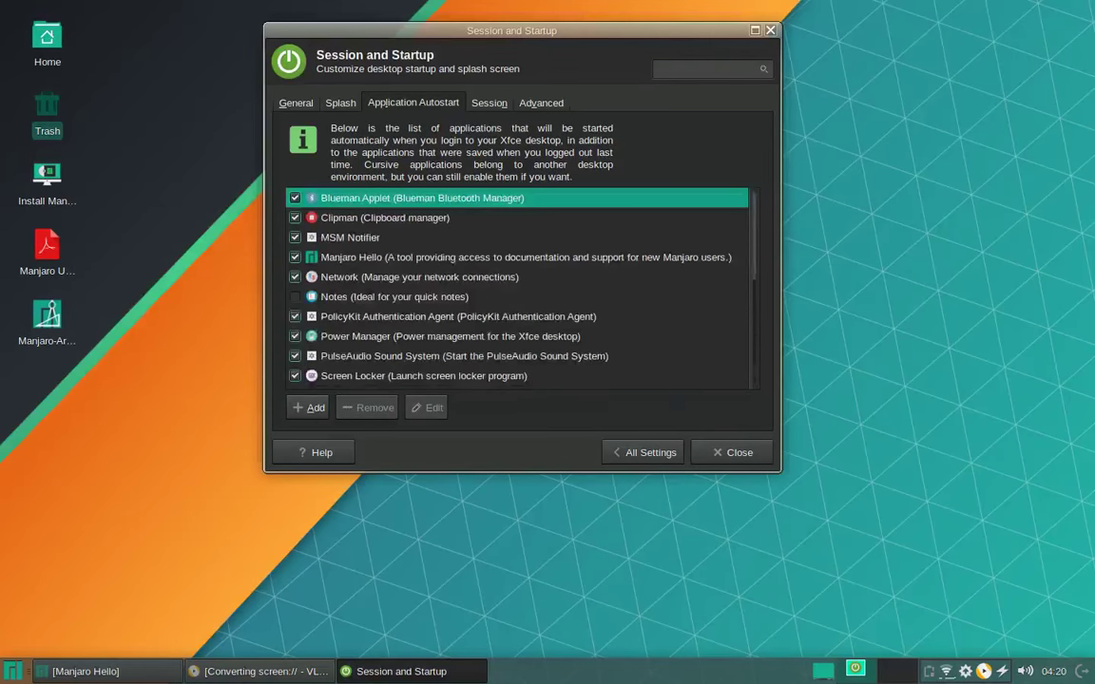
{"action": "key", "text": "ctrl+Page_Down"}
{"action": "key", "text": "ctrl+Page_Down"}
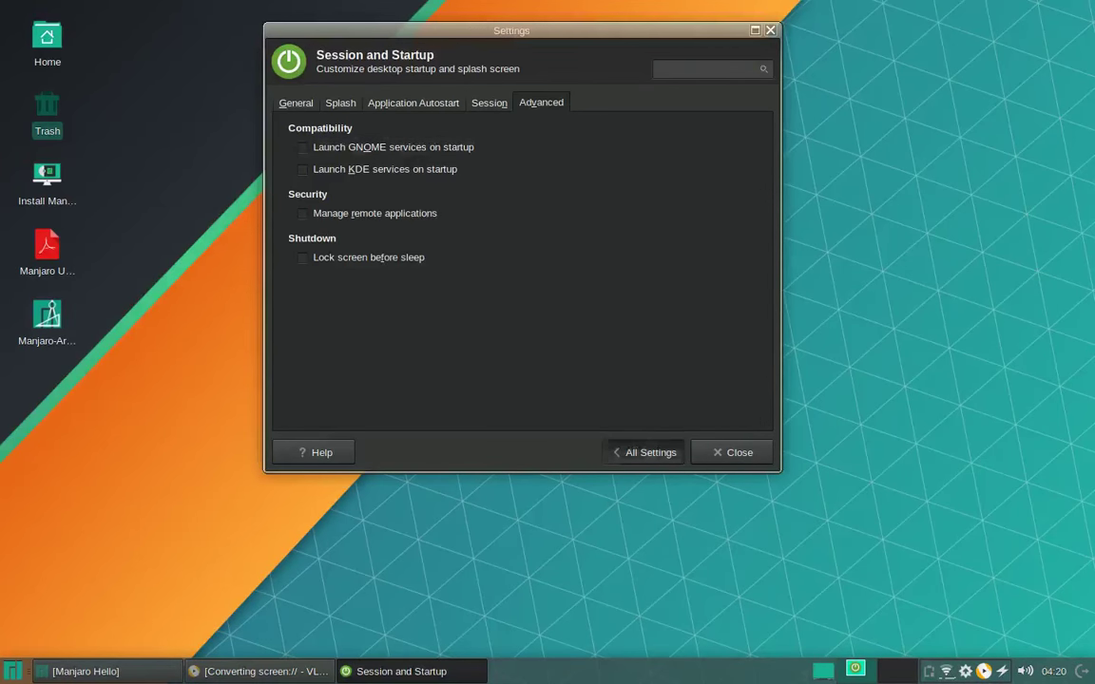
{"action": "key", "text": "alt+a"}
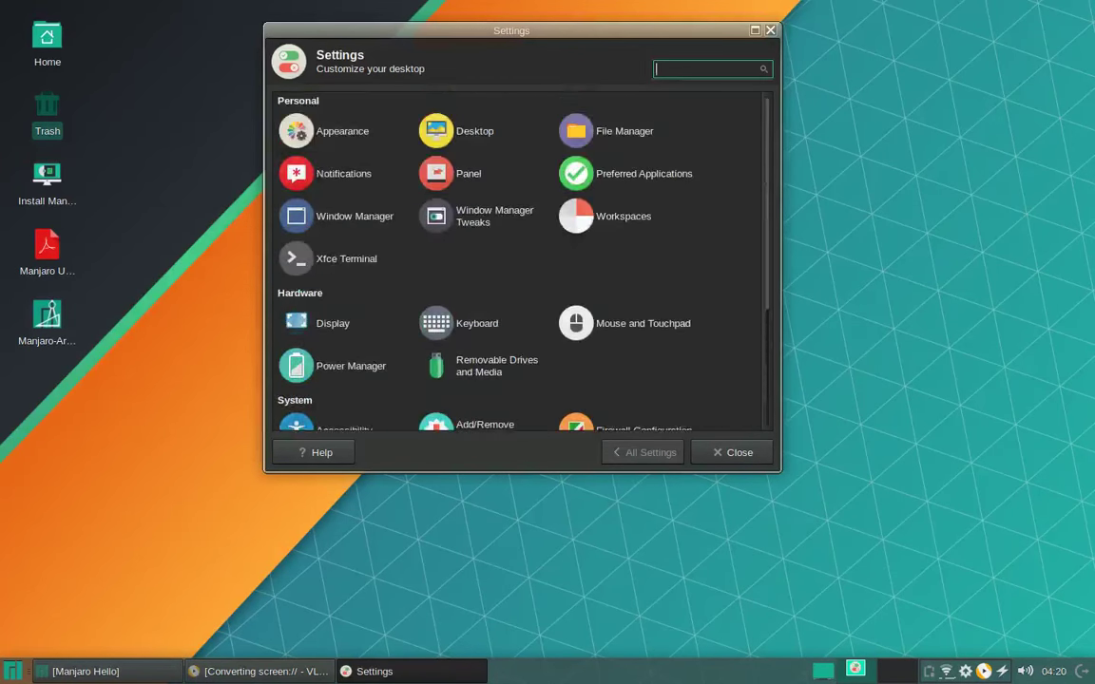
Open the Window Manager settings, look through the available themes, focus and advanced options, and return to all settings
{"action": "left_click", "coordinate": [343, 216]}
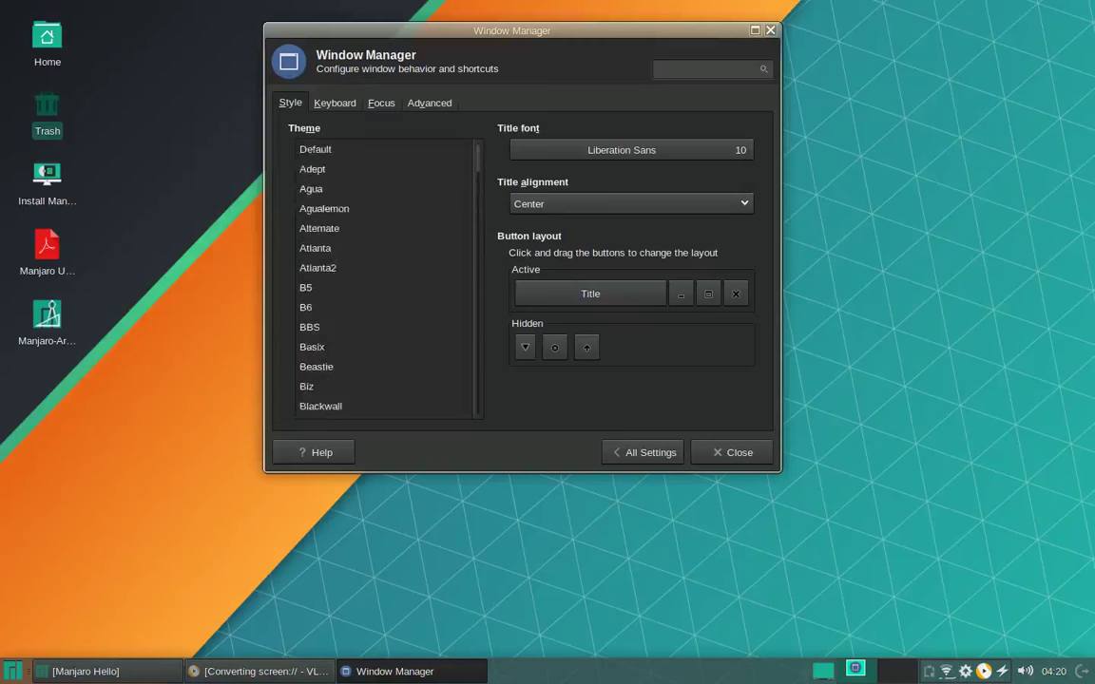
{"action": "scroll", "coordinate": [385, 280], "scroll_direction": "down", "scroll_amount": 20}
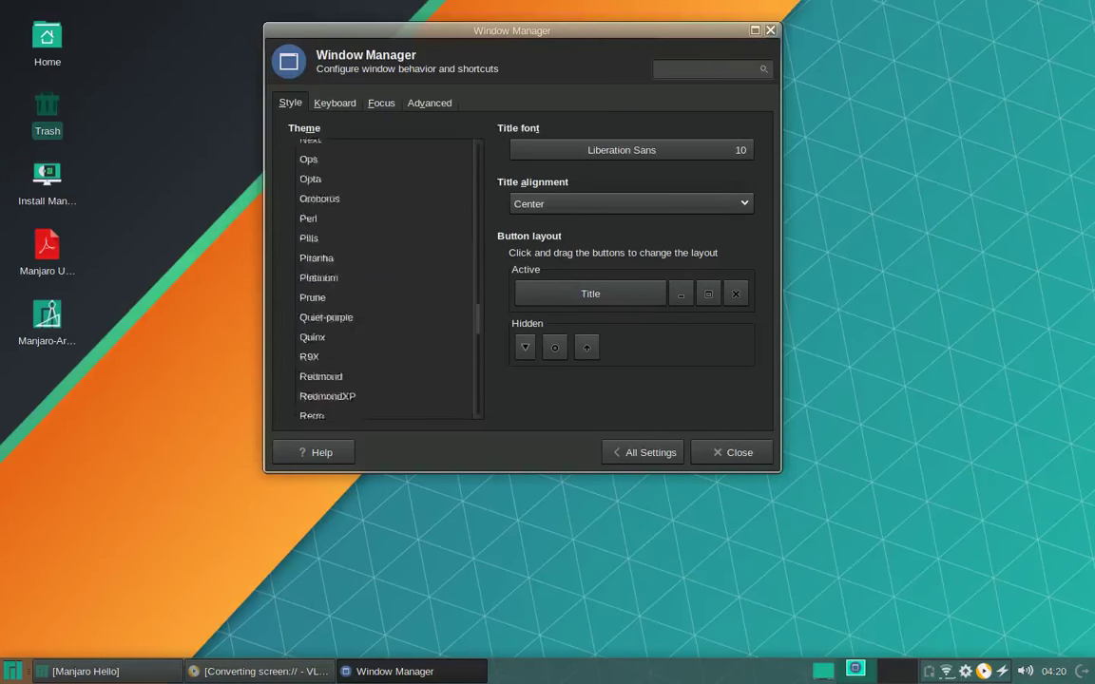
{"action": "scroll", "coordinate": [385, 280], "scroll_direction": "down", "scroll_amount": 4}
{"action": "scroll", "coordinate": [385, 280], "scroll_direction": "up", "scroll_amount": 20}
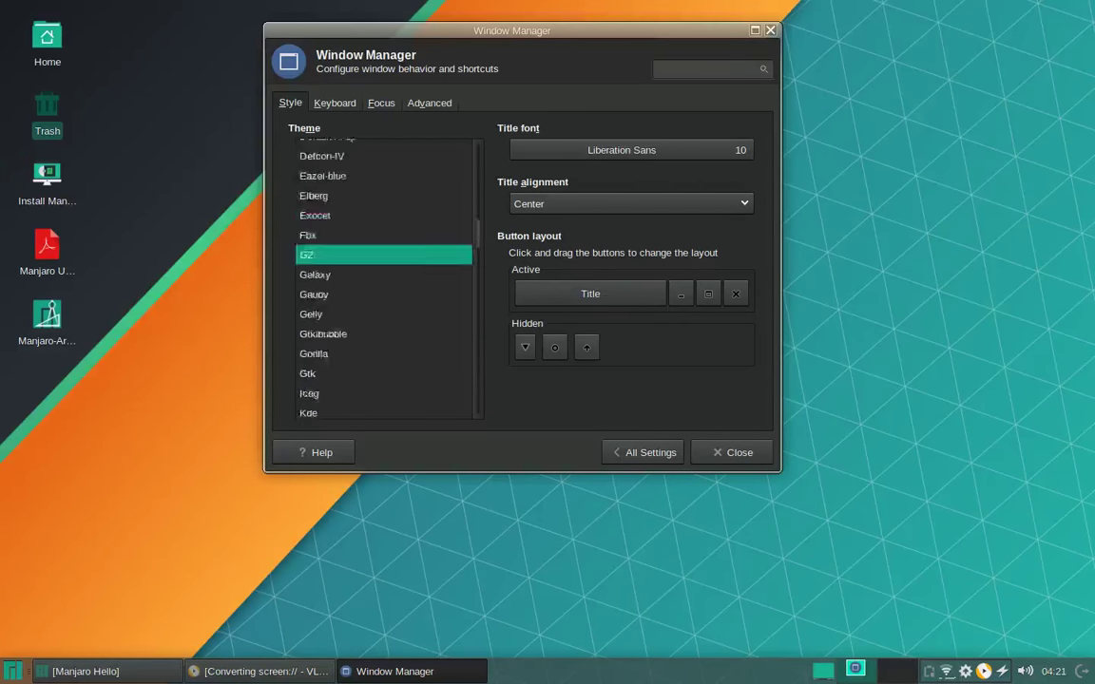
{"action": "scroll", "coordinate": [385, 281], "scroll_direction": "up", "scroll_amount": 5}
{"action": "key", "text": "ctrl+Page_Down"}
{"action": "key", "text": "ctrl+Page_Down"}
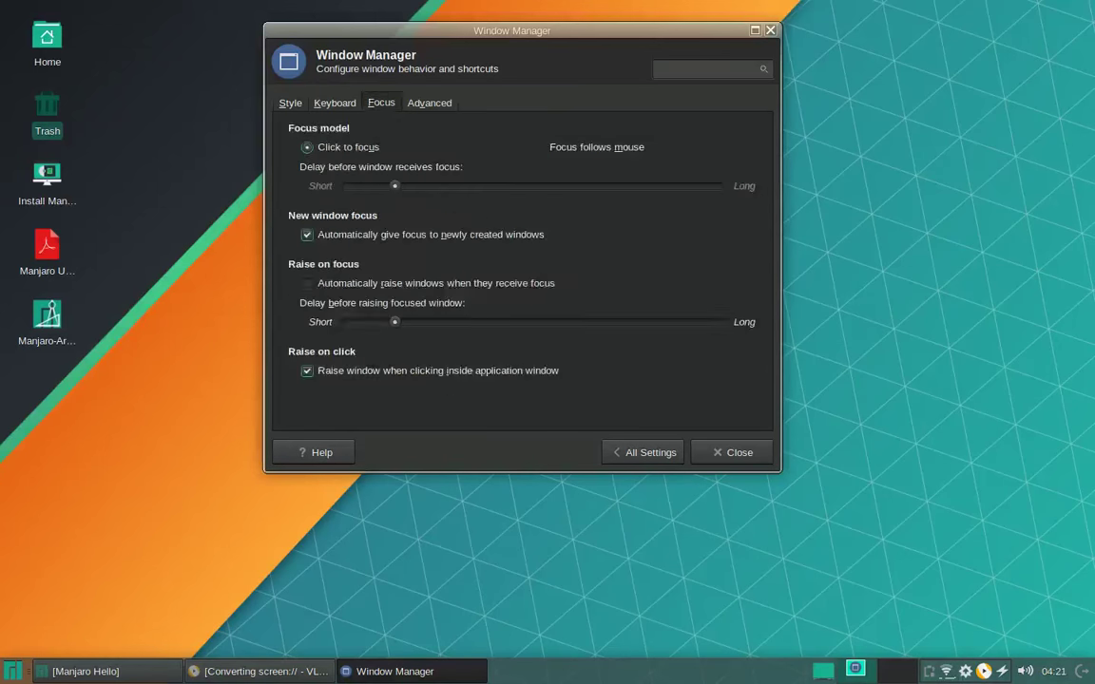
{"action": "key", "text": "ctrl+Page_Down"}
{"action": "key", "text": "alt+a"}
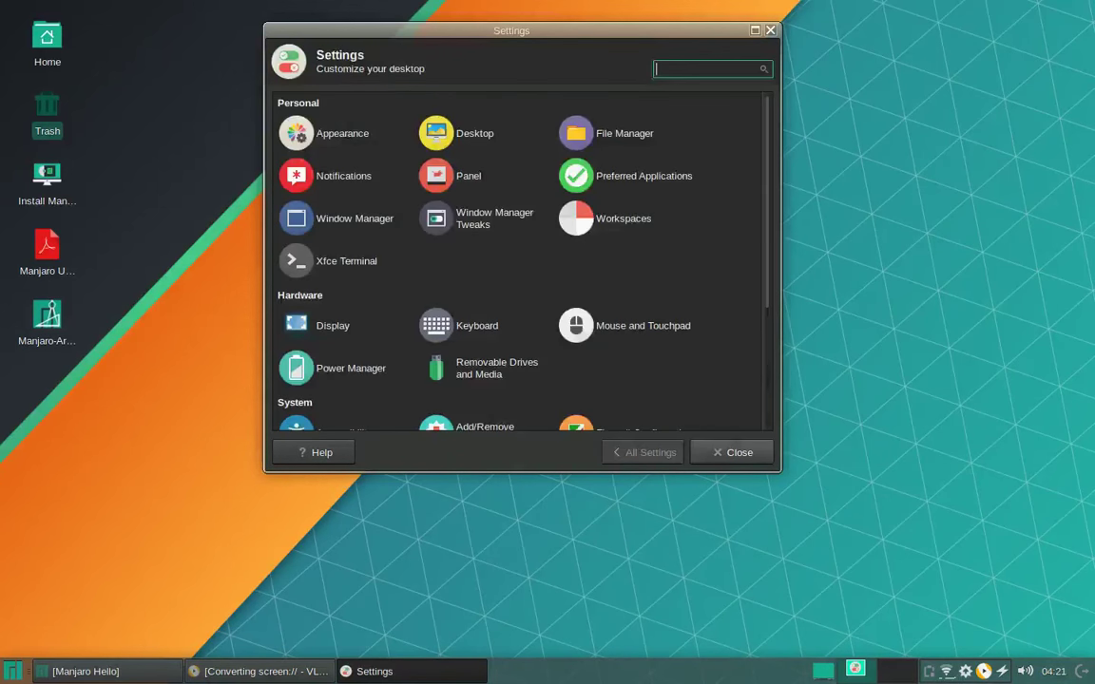
Look over the remaining hardware, system and other settings entries, and close the Settings window
{"action": "scroll", "coordinate": [518, 261], "scroll_direction": "down", "scroll_amount": 3}
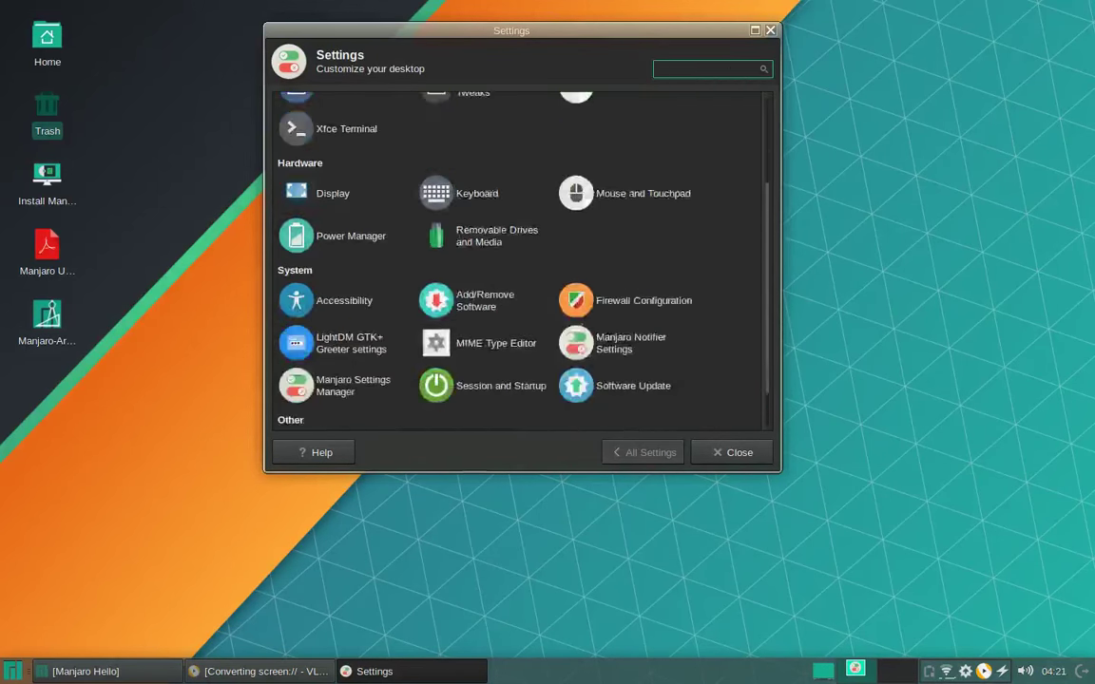
{"action": "scroll", "coordinate": [518, 261], "scroll_direction": "down", "scroll_amount": 1}
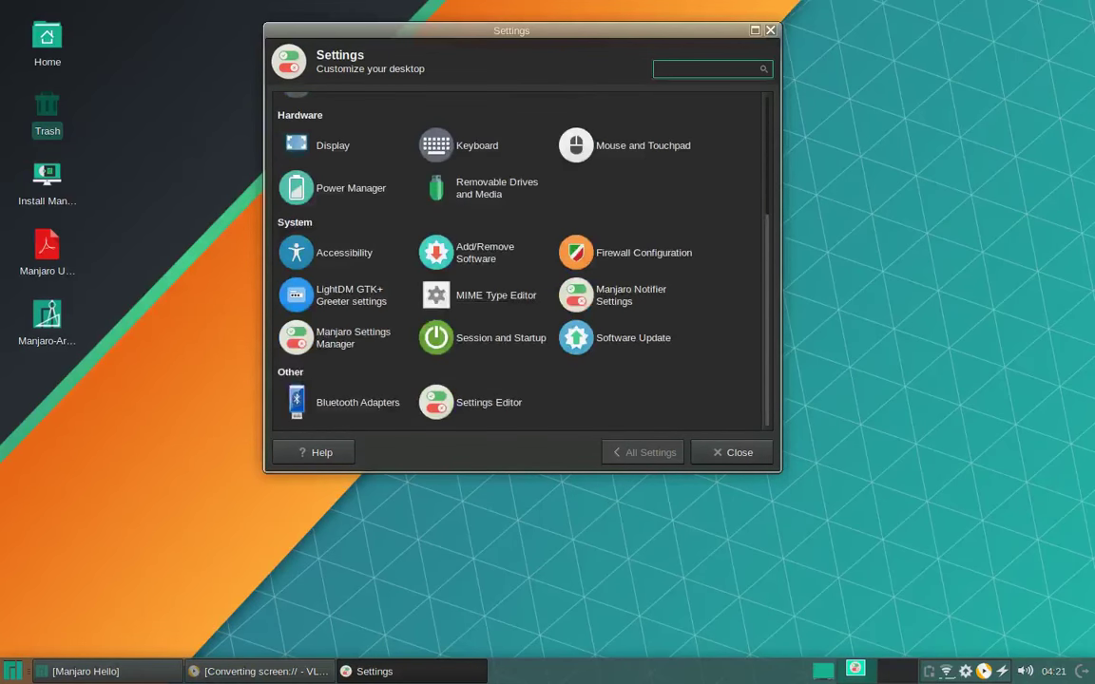
{"action": "left_click", "coordinate": [732, 453]}
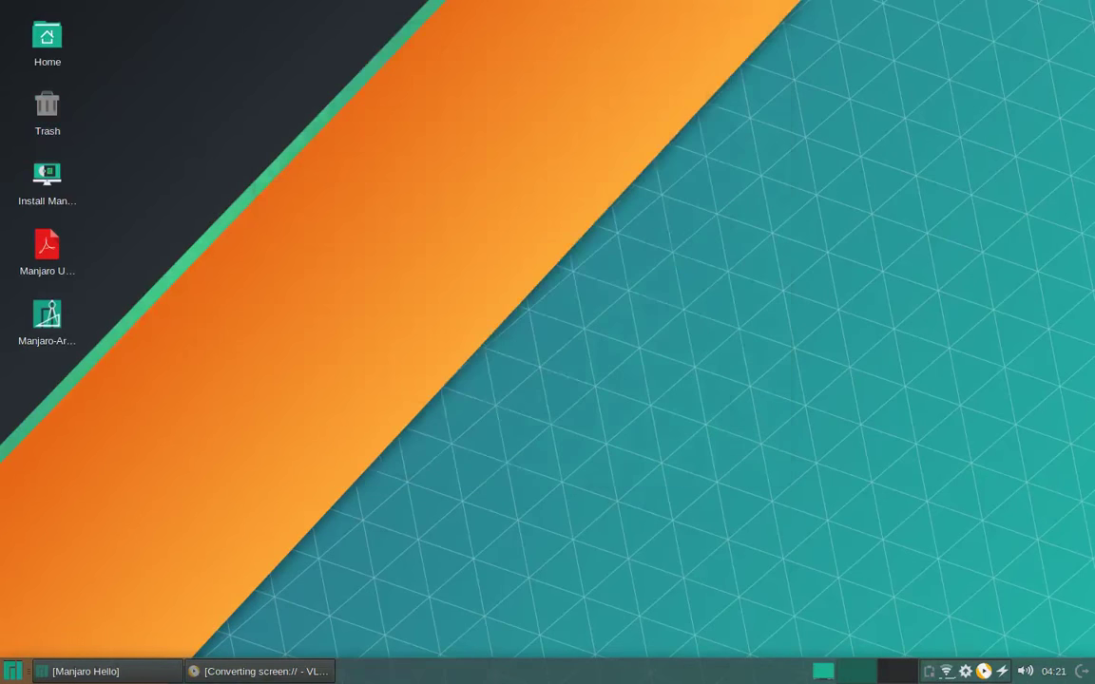
Browse the installed applications in the Multimedia, Games and Education categories
{"action": "key", "text": "super"}
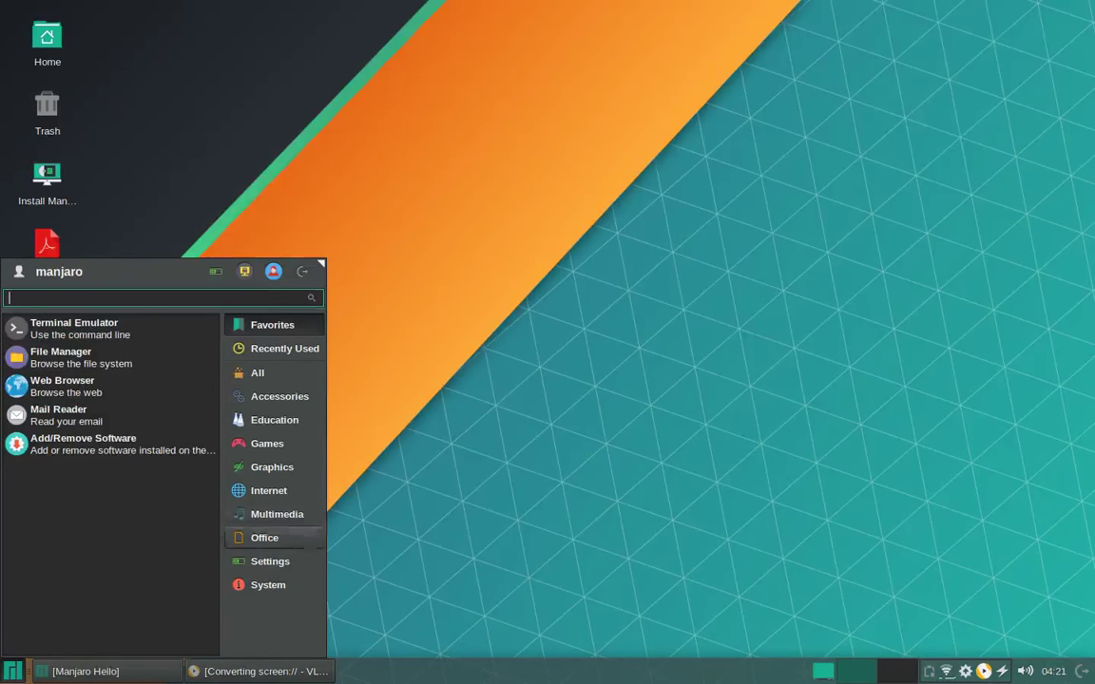
{"action": "mouse_move", "coordinate": [277, 514]}
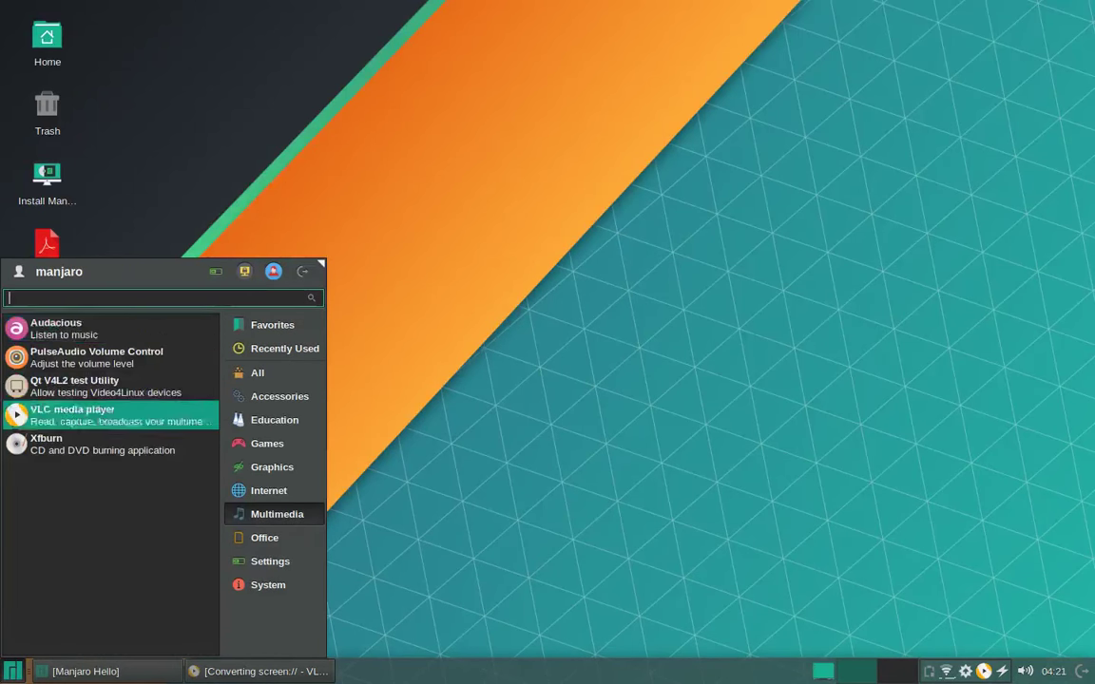
{"action": "mouse_move", "coordinate": [268, 442]}
{"action": "mouse_move", "coordinate": [275, 420]}
Launch Mousepad from the Accessories applications, view its About information, and quit the editor
{"action": "mouse_move", "coordinate": [279, 395]}
{"action": "scroll", "coordinate": [57, 427], "scroll_direction": "down", "scroll_amount": 3}
{"action": "scroll", "coordinate": [95, 485], "scroll_direction": "down", "scroll_amount": 1}
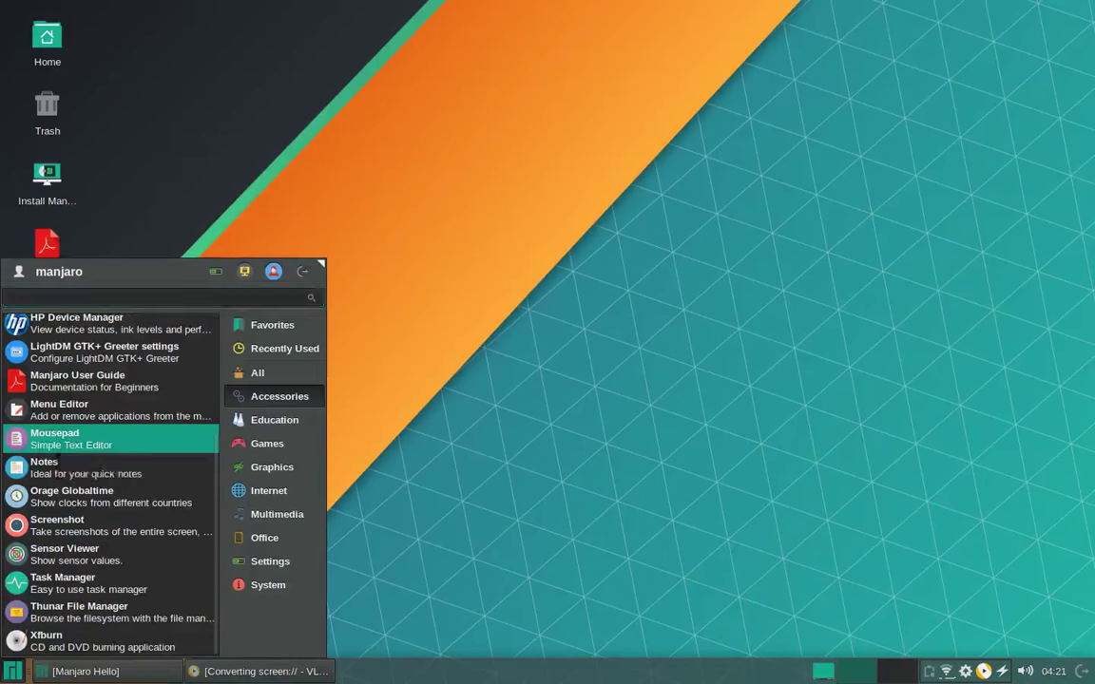
{"action": "left_click", "coordinate": [67, 439]}
{"action": "left_click", "coordinate": [526, 207]}
{"action": "left_click", "coordinate": [538, 247]}
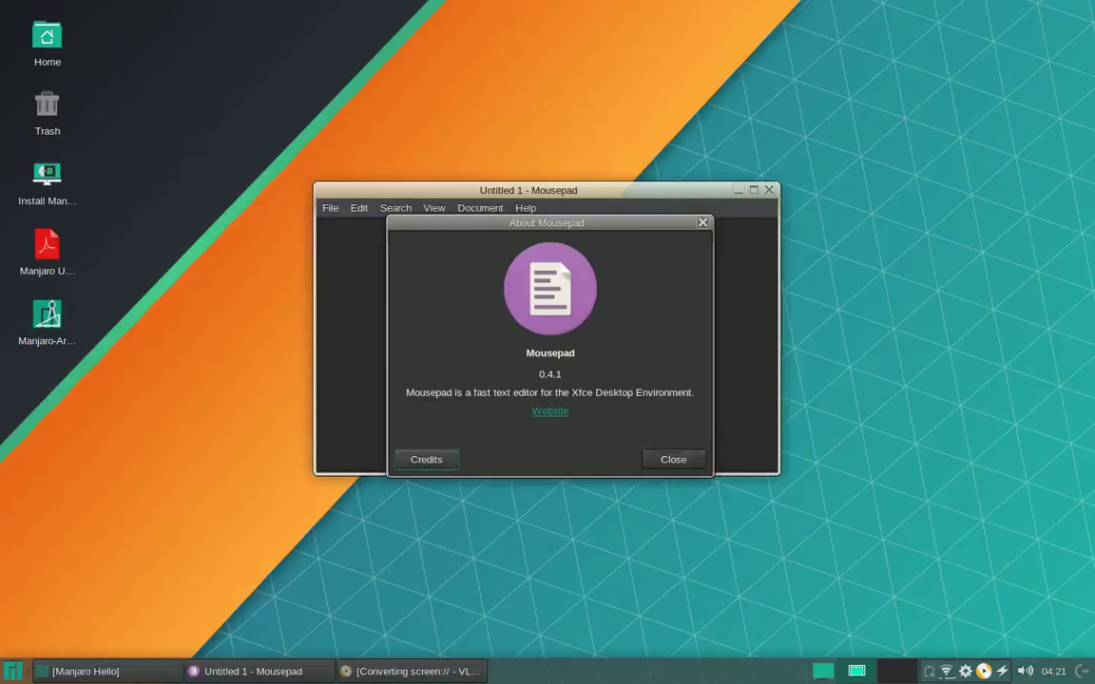
{"action": "key", "text": "Escape"}
{"action": "key", "text": "ctrl+q"}
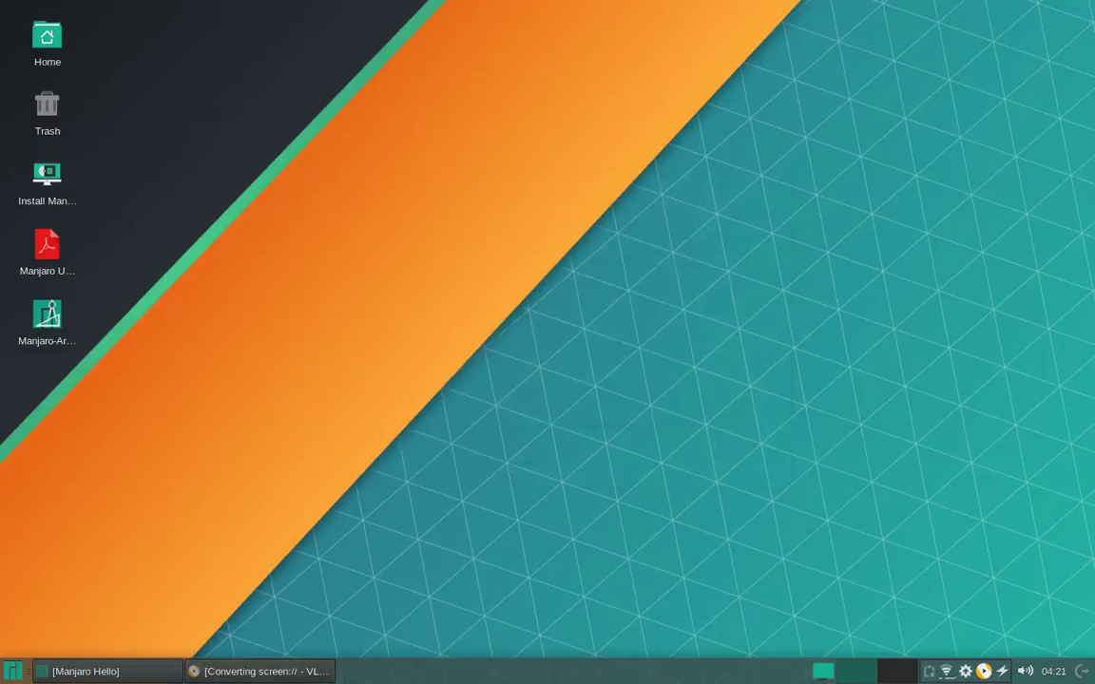